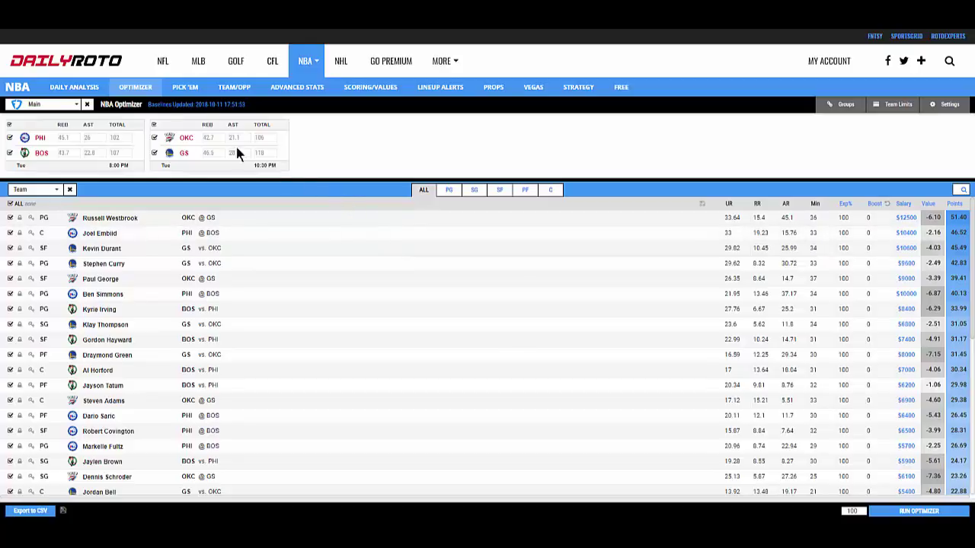
# Choose the FanDuel Main slate for the NBA optimizer.
pyautogui.click(73, 108)
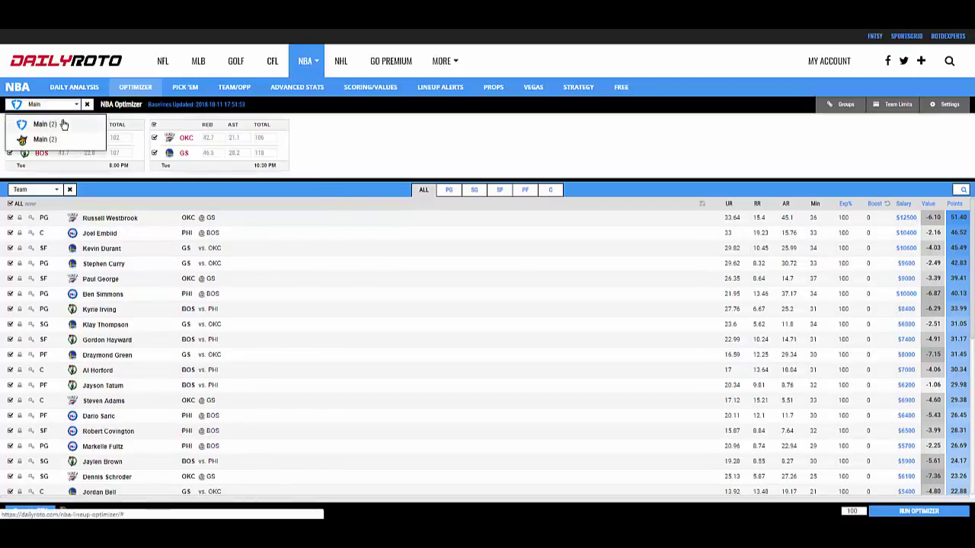
pyautogui.click(64, 124)
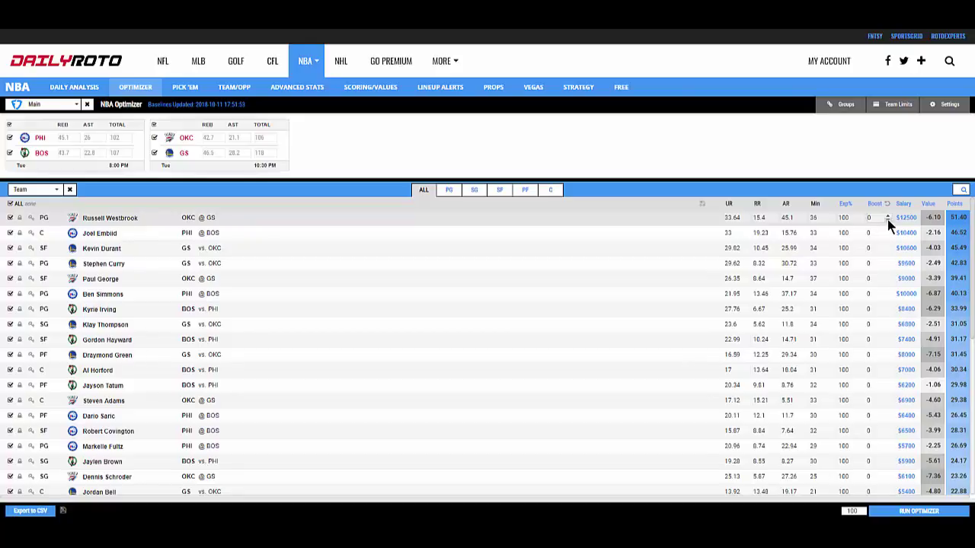
# Try a positive boost on Russell Westbrook's projection, and reset all boosts.
pyautogui.click(888, 220)
pyautogui.click(888, 220)
pyautogui.click(888, 217)
pyautogui.click(888, 218)
pyautogui.click(888, 218)
pyautogui.click(888, 218)
pyautogui.click(888, 217)
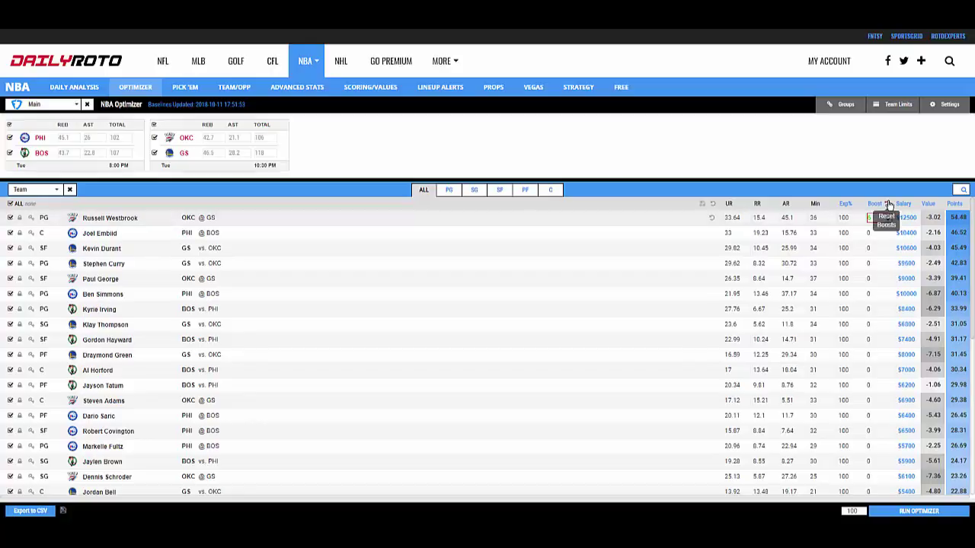
pyautogui.click(888, 204)
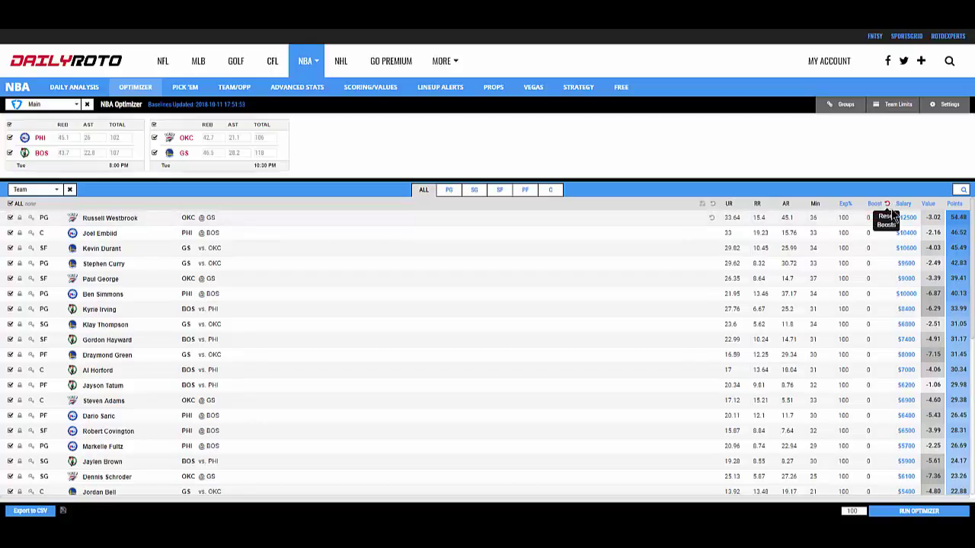
# Try lower and higher projected minutes for Russell Westbrook, such as 35 and 37, and return them to 36.
pyautogui.click(848, 217)
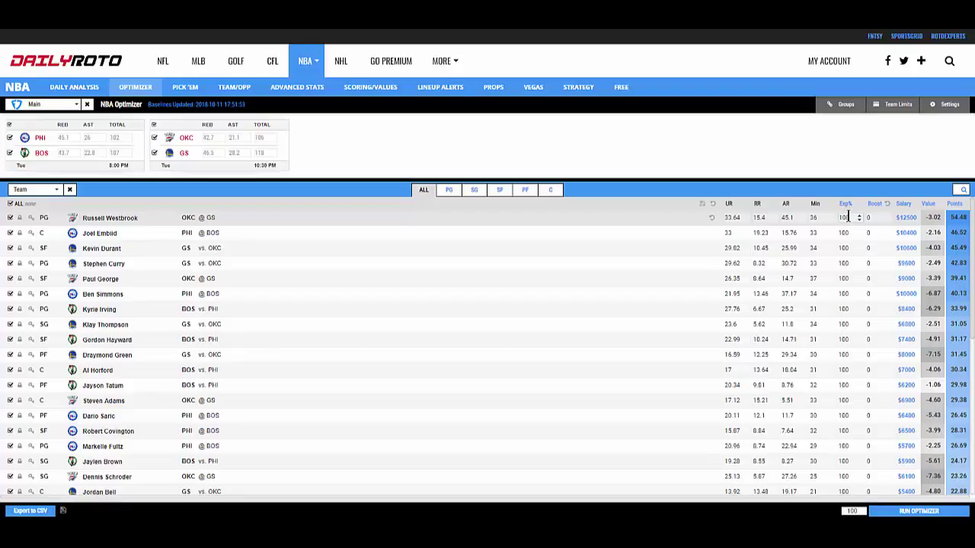
pyautogui.click(821, 218)
pyautogui.click(831, 221)
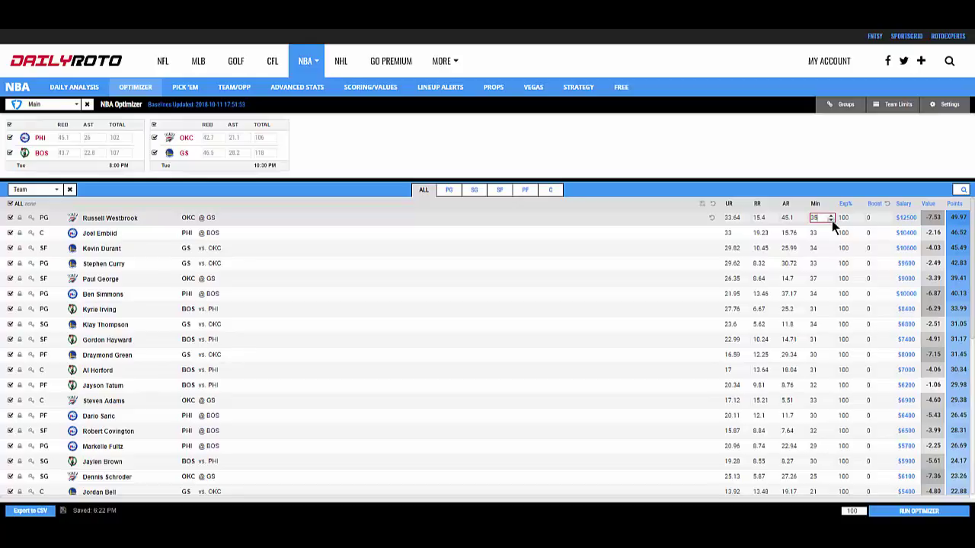
pyautogui.click(832, 219)
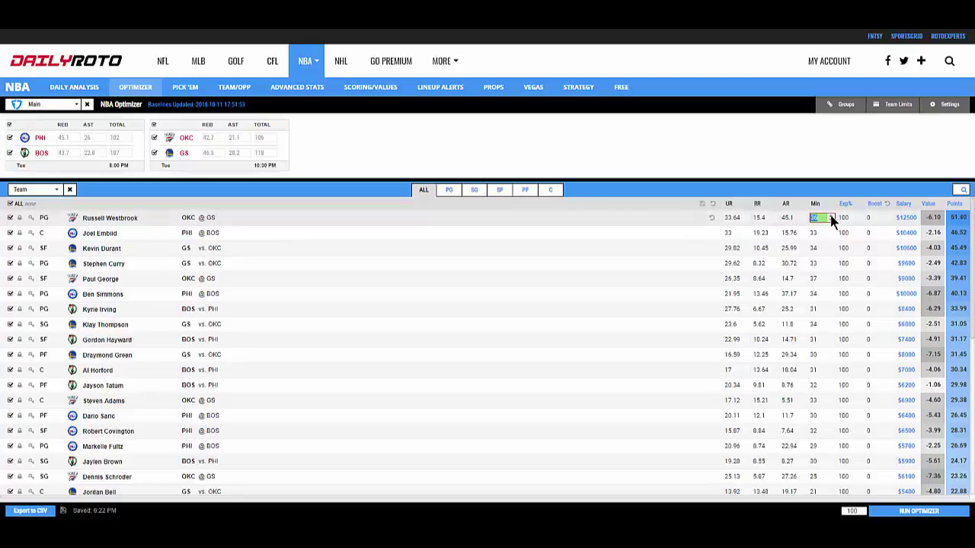
pyautogui.click(832, 218)
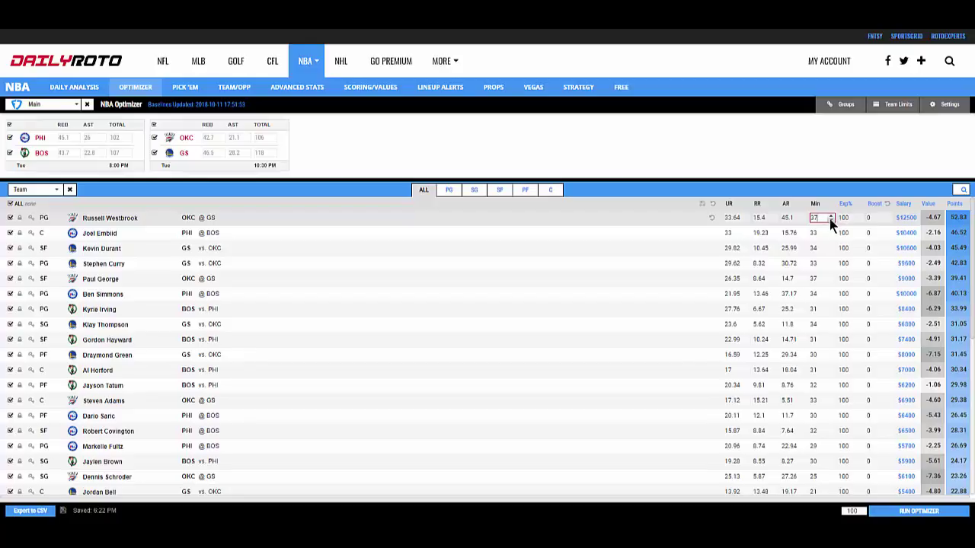
pyautogui.click(829, 218)
pyautogui.click(830, 218)
pyautogui.click(830, 218)
pyautogui.click(829, 219)
pyautogui.click(829, 215)
pyautogui.click(830, 215)
pyautogui.click(830, 216)
# Look through the player pool one position at a time: PG, SG, SF, PF and C.
pyautogui.click(449, 192)
pyautogui.click(474, 192)
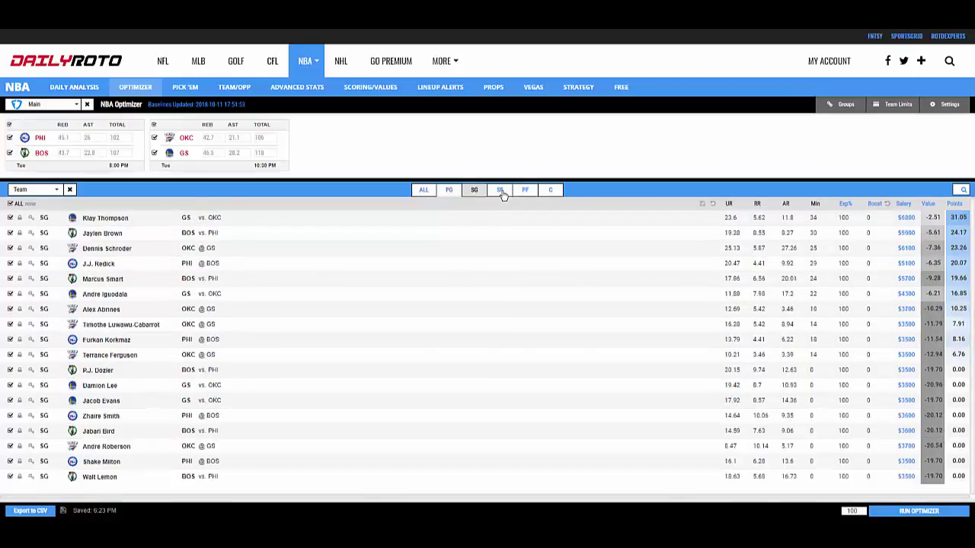
pyautogui.click(499, 191)
pyautogui.click(526, 191)
pyautogui.click(549, 190)
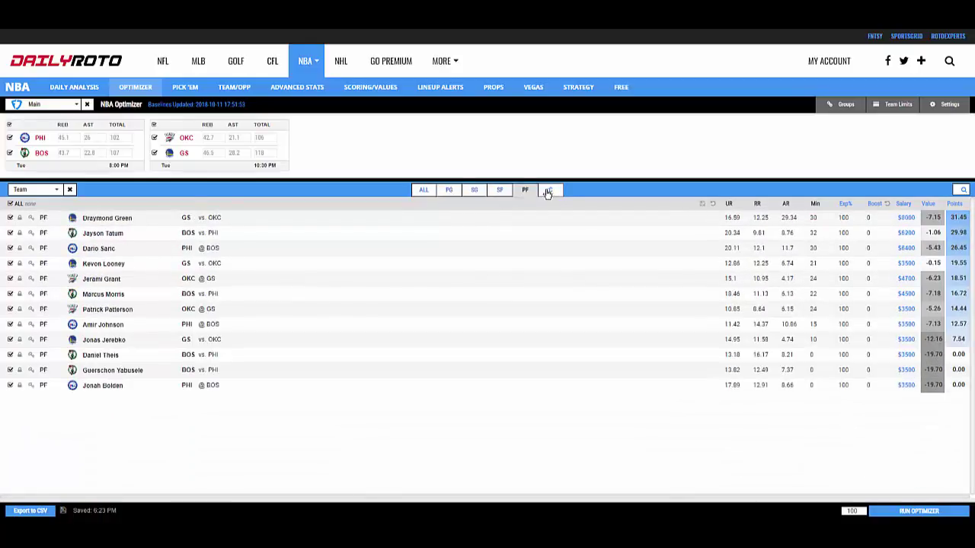
# Filter the player list to the GS team, and clear the filter to list all players.
pyautogui.click(55, 189)
pyautogui.click(44, 223)
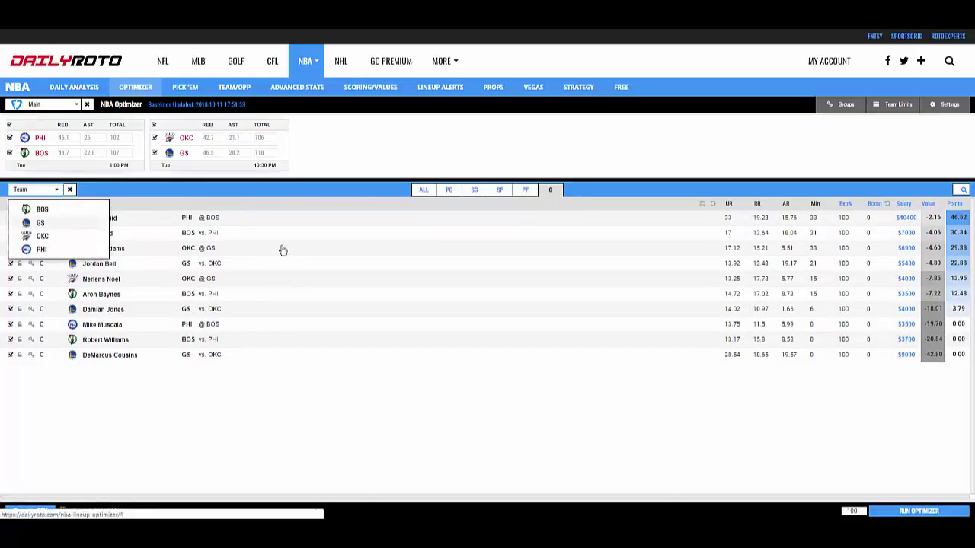
pyautogui.click(69, 189)
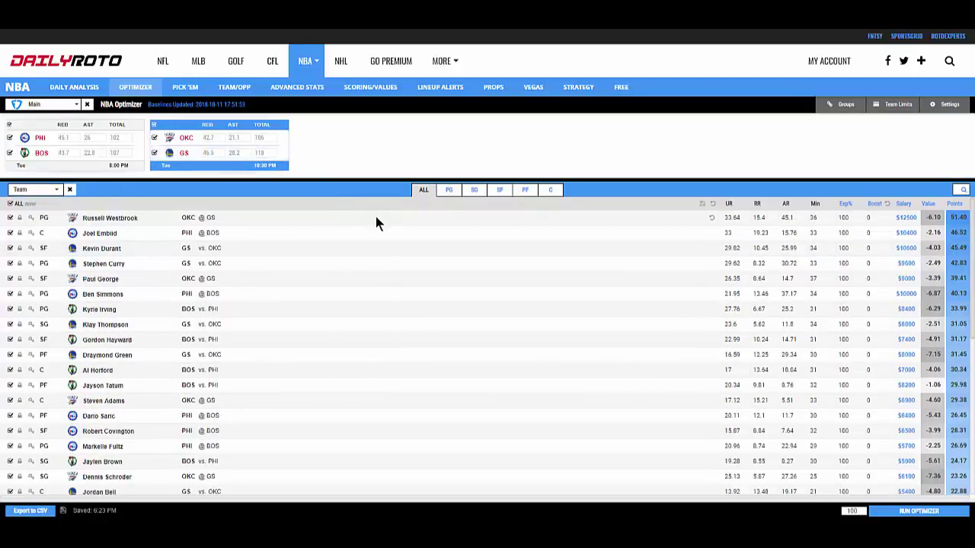
# Try a projected game total of 130 for GS, and reset it to its default.
pyautogui.click(272, 151)
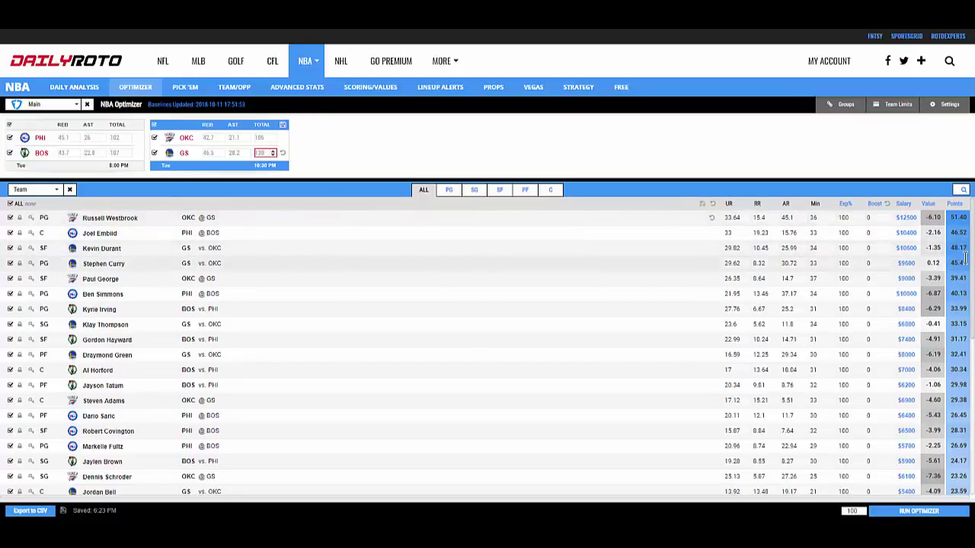
pyautogui.click(283, 154)
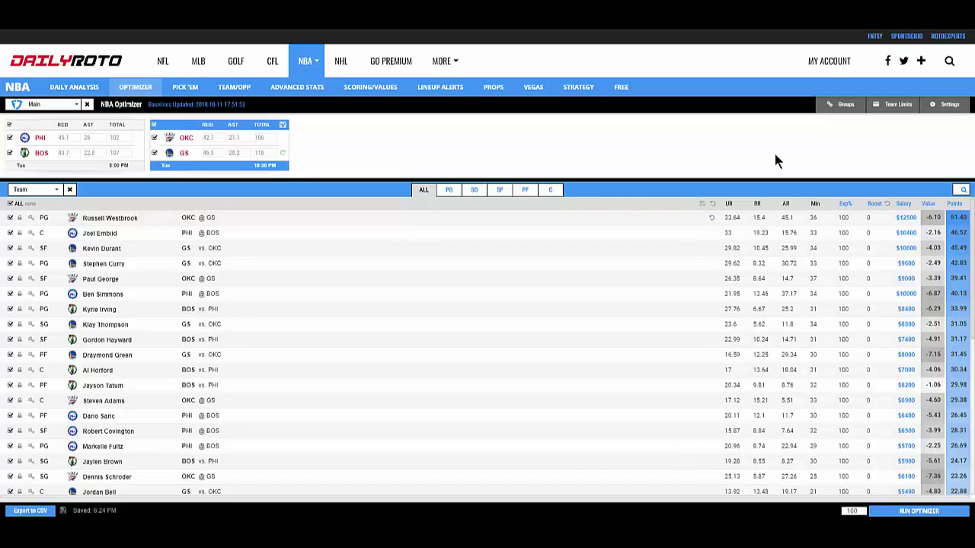
# Switch the player table's stats to the Basic view and return to the player list.
pyautogui.click(942, 104)
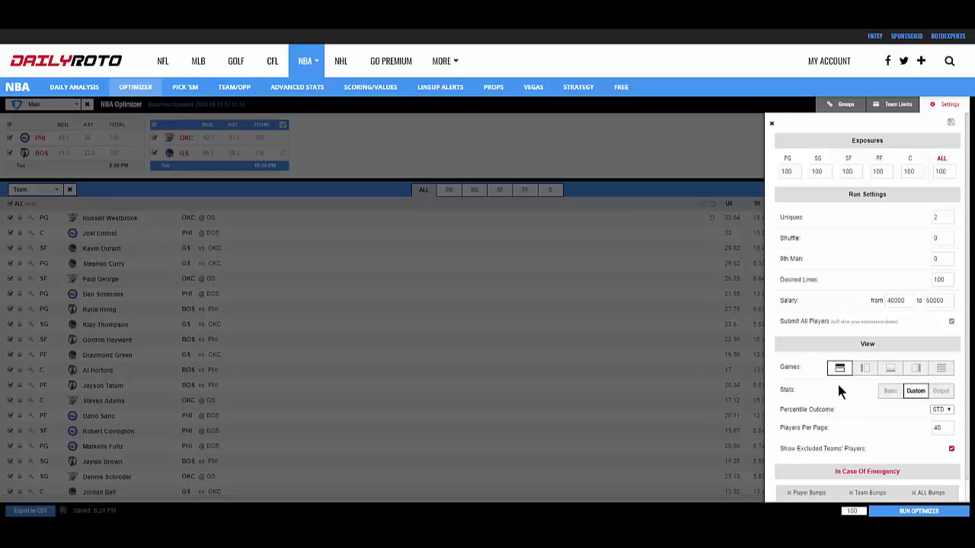
pyautogui.click(888, 391)
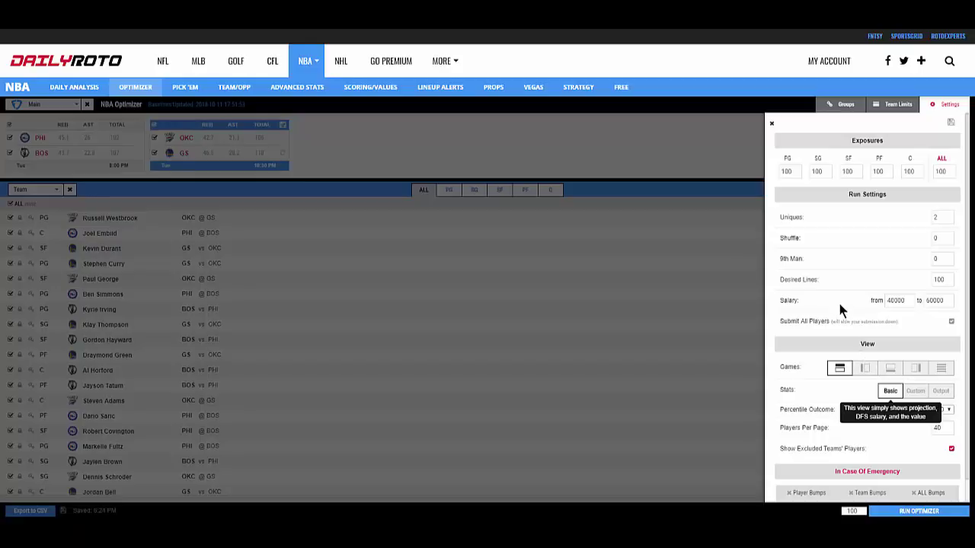
pyautogui.click(772, 124)
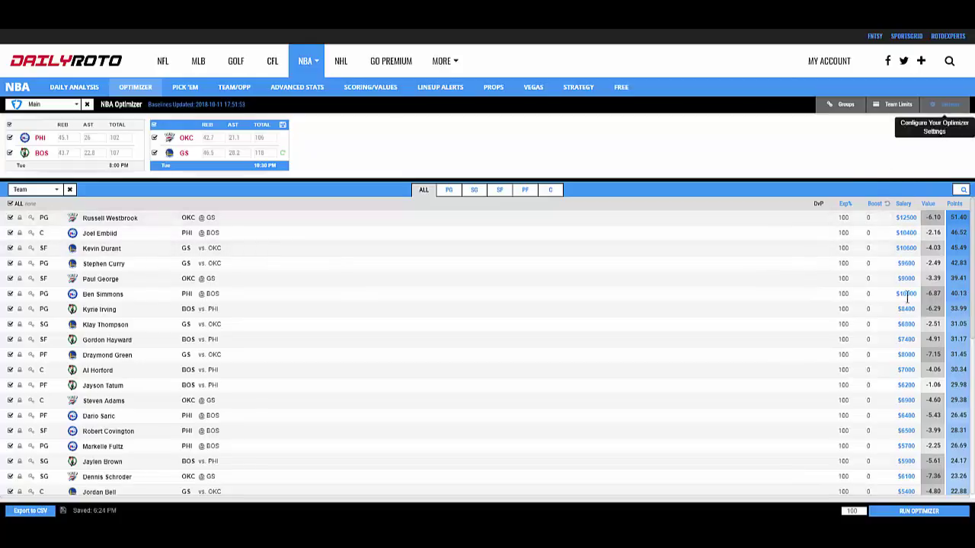
# Show both the Custom and Output stats in the player table.
pyautogui.click(945, 105)
pyautogui.click(941, 391)
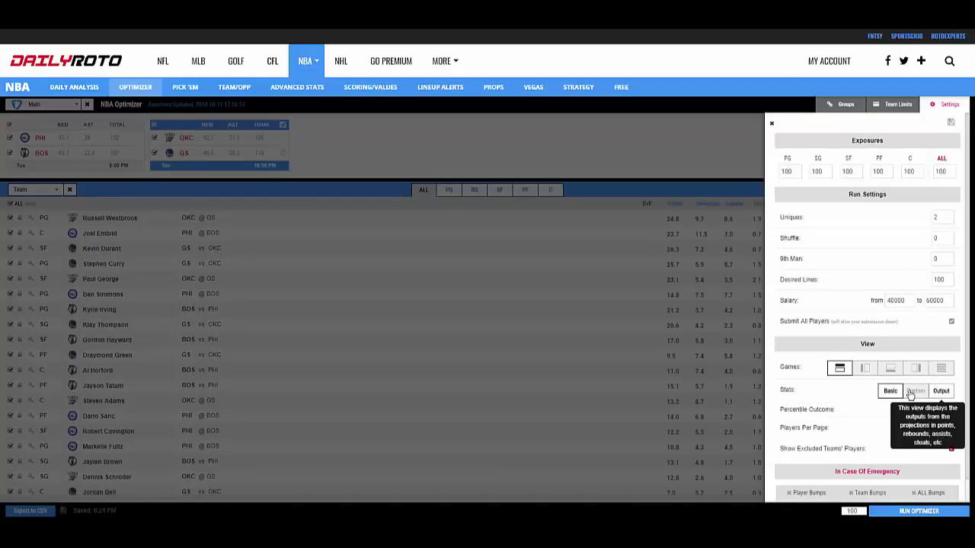
pyautogui.click(912, 392)
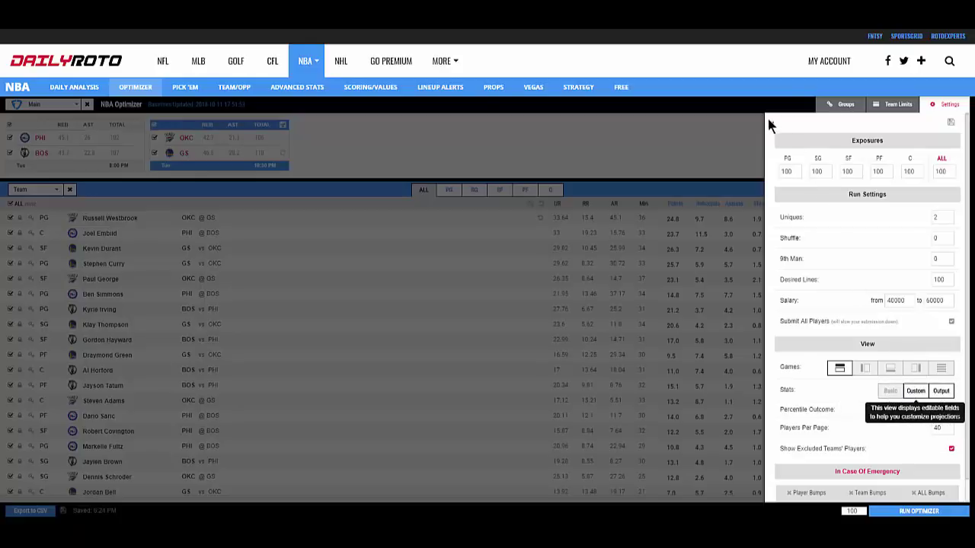
pyautogui.click(772, 124)
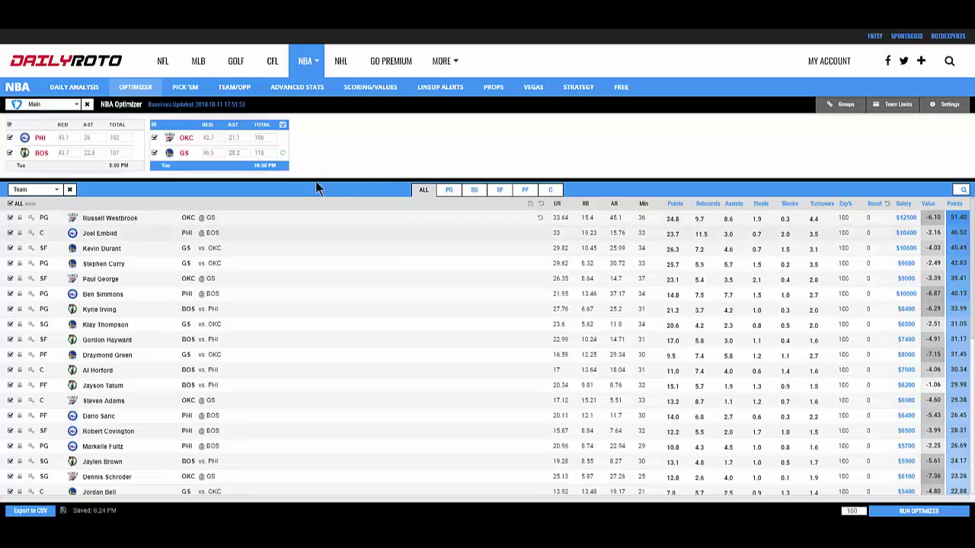
# Try raising OKC's projected game total to 111 or more, and reset it to its default.
pyautogui.click(272, 137)
pyautogui.click(273, 137)
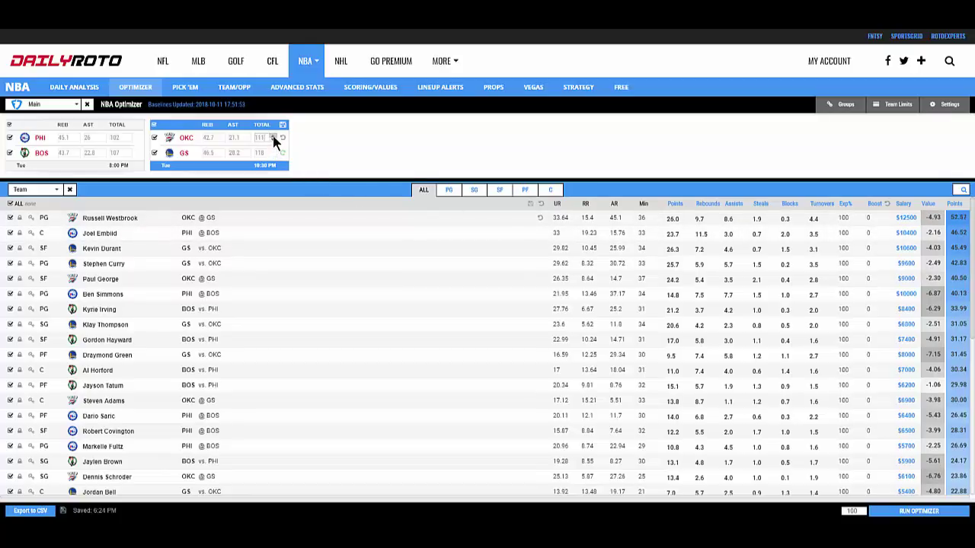
pyautogui.click(272, 137)
pyautogui.click(283, 140)
# Try a 40% exposure limit for all point guards in the player list, and restore the PG exposure to 100.
pyautogui.click(945, 106)
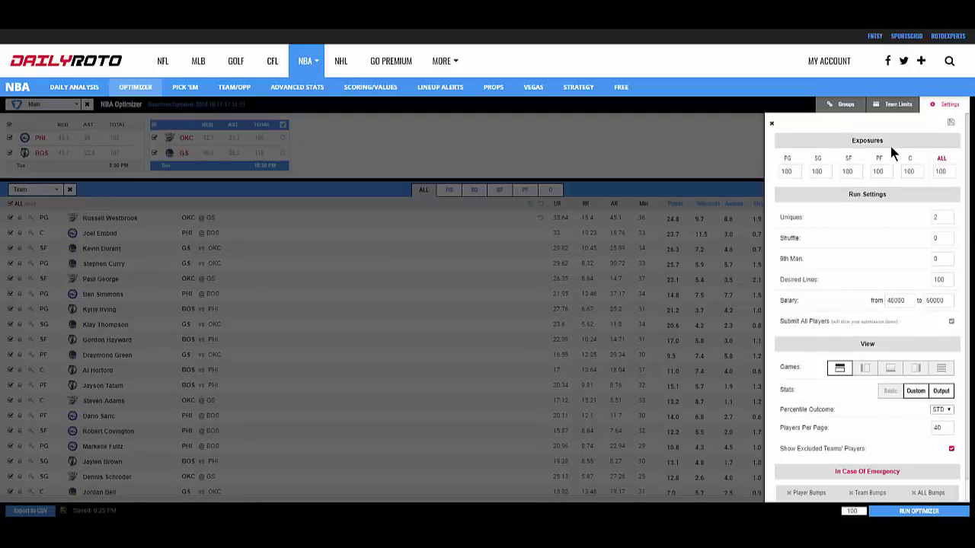
pyautogui.click(945, 173)
pyautogui.doubleClick(795, 174)
pyautogui.write('85')
pyautogui.click(770, 124)
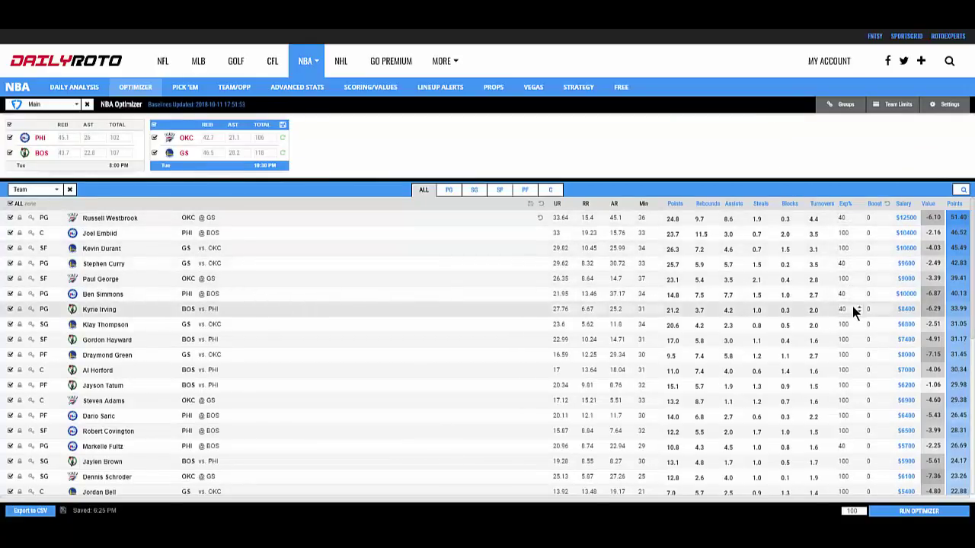
pyautogui.click(946, 105)
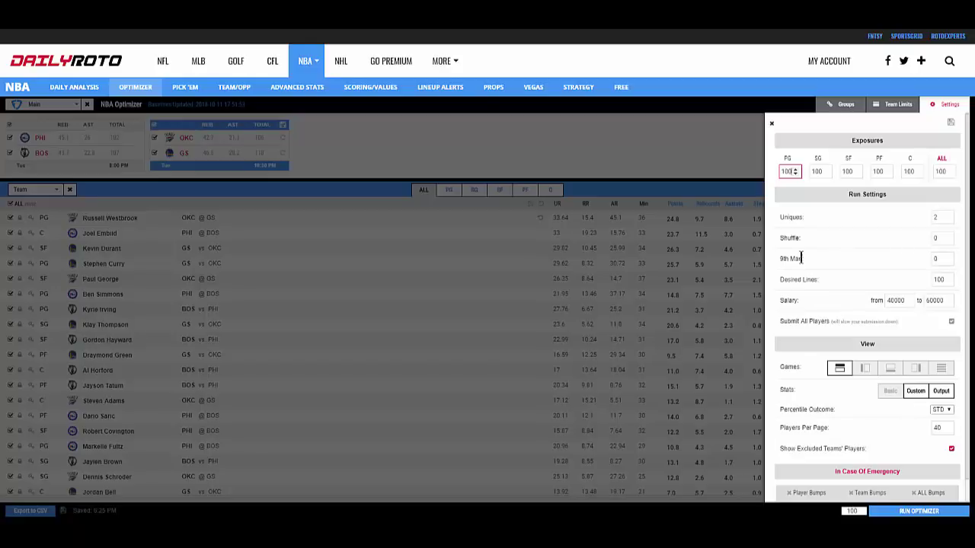
pyautogui.moveTo(799, 257)
# Try Uniques at 1 and Shuffle at 20 in the run settings, and return them to 2 and 0.
pyautogui.click(947, 220)
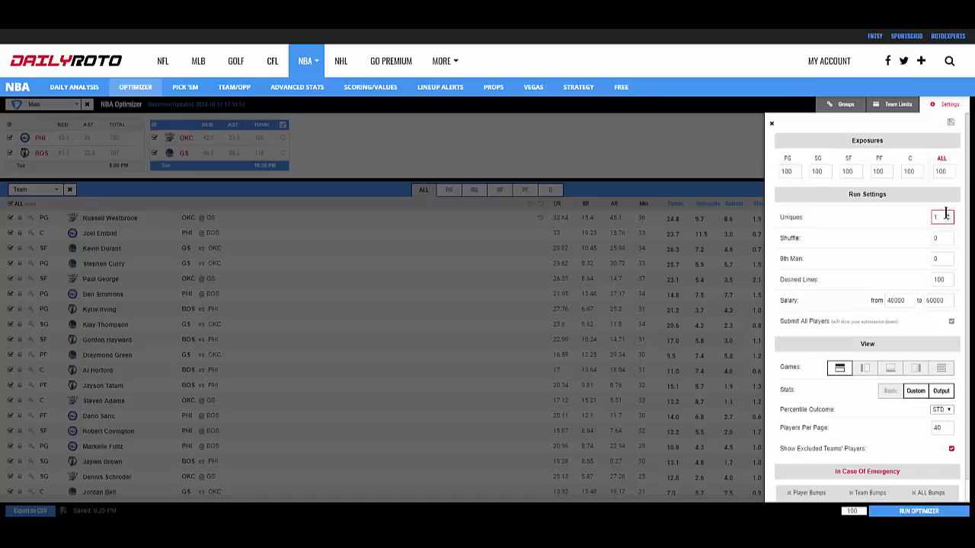
pyautogui.click(948, 215)
pyautogui.click(947, 239)
pyautogui.write('20')
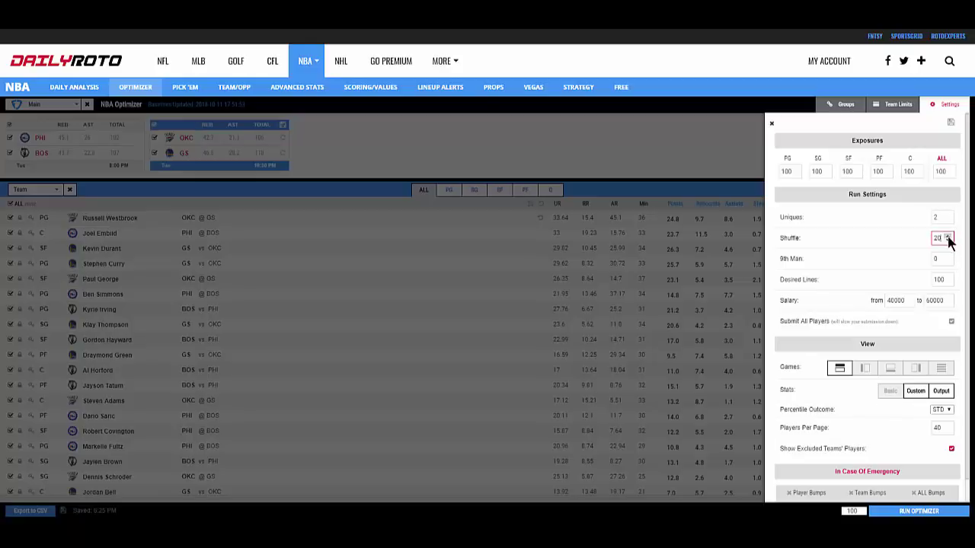
pyautogui.click(947, 241)
pyautogui.click(949, 240)
# Try the left, right and in-menu layouts for the games display, and restore Games on Top.
pyautogui.moveTo(864, 322)
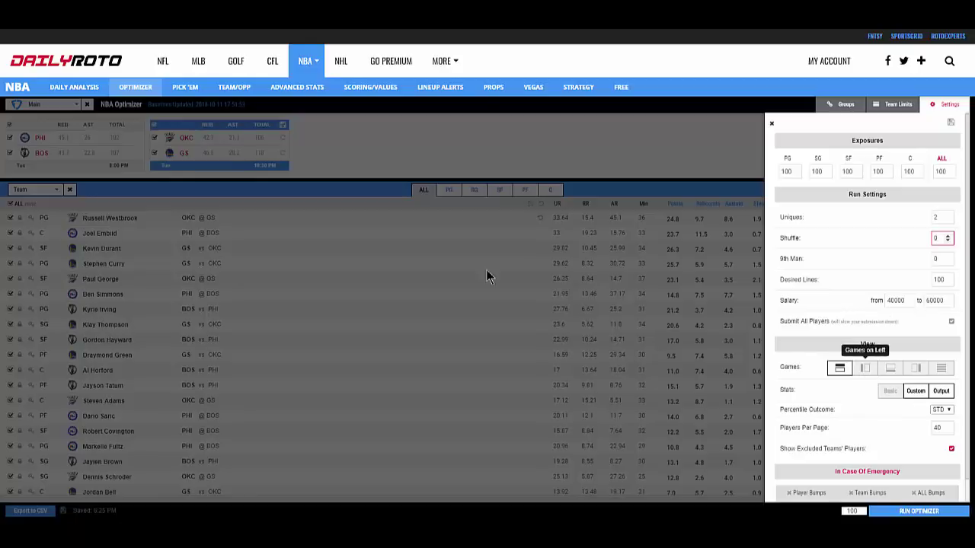
pyautogui.click(330, 174)
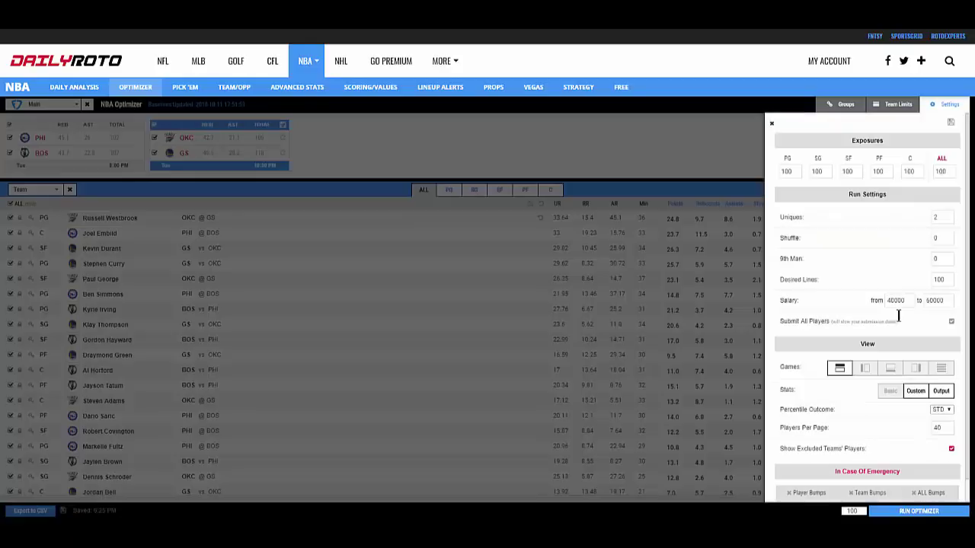
pyautogui.click(944, 104)
pyautogui.click(865, 371)
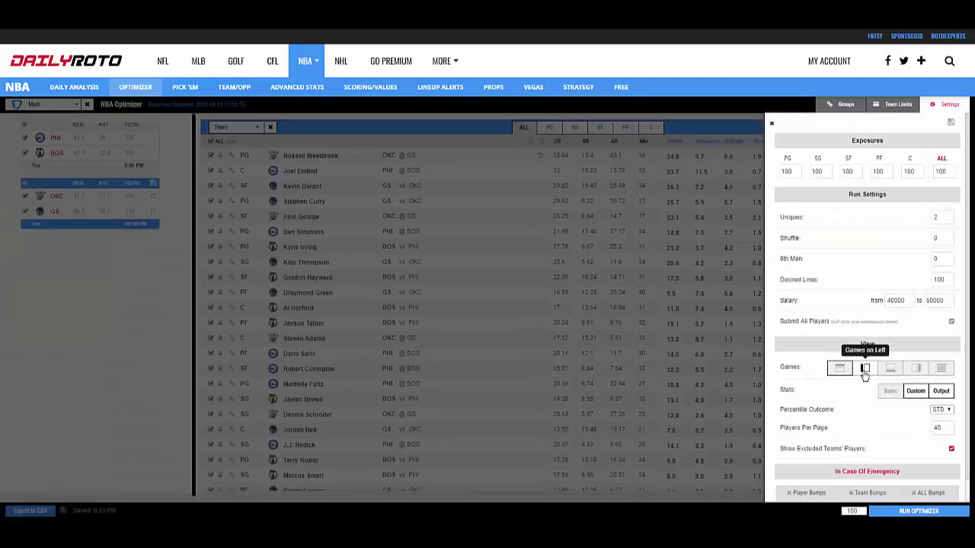
pyautogui.click(916, 371)
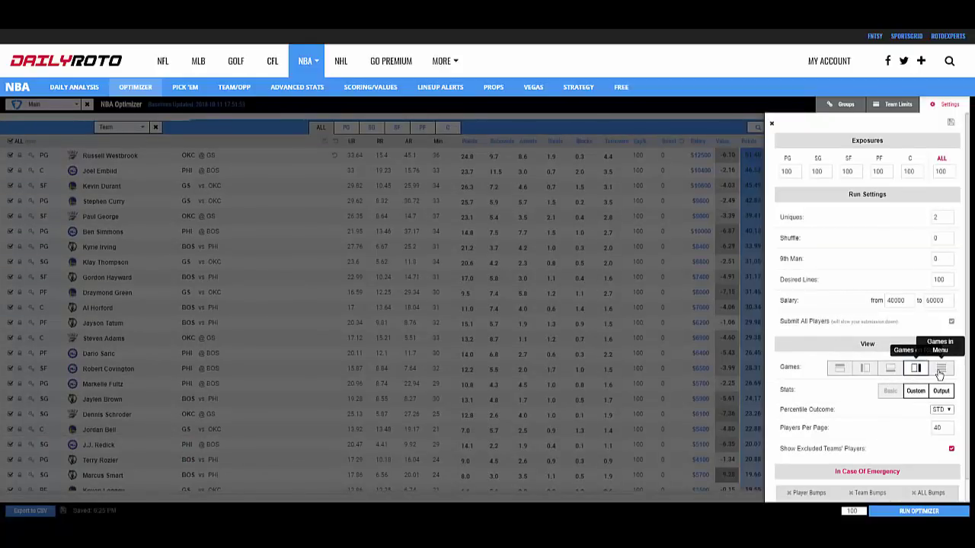
pyautogui.click(941, 368)
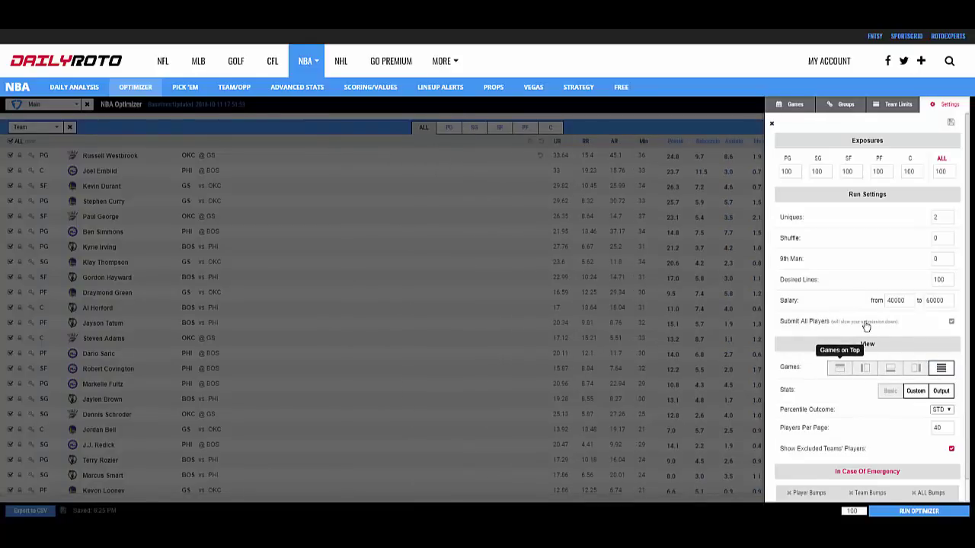
pyautogui.click(839, 368)
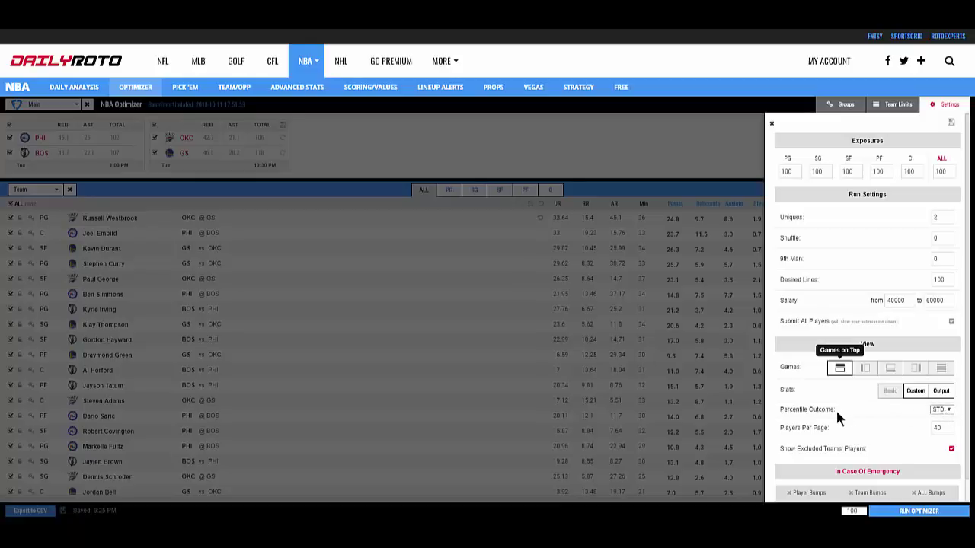
# Set the Percentile Outcome to 75 and return to the player list.
pyautogui.click(944, 411)
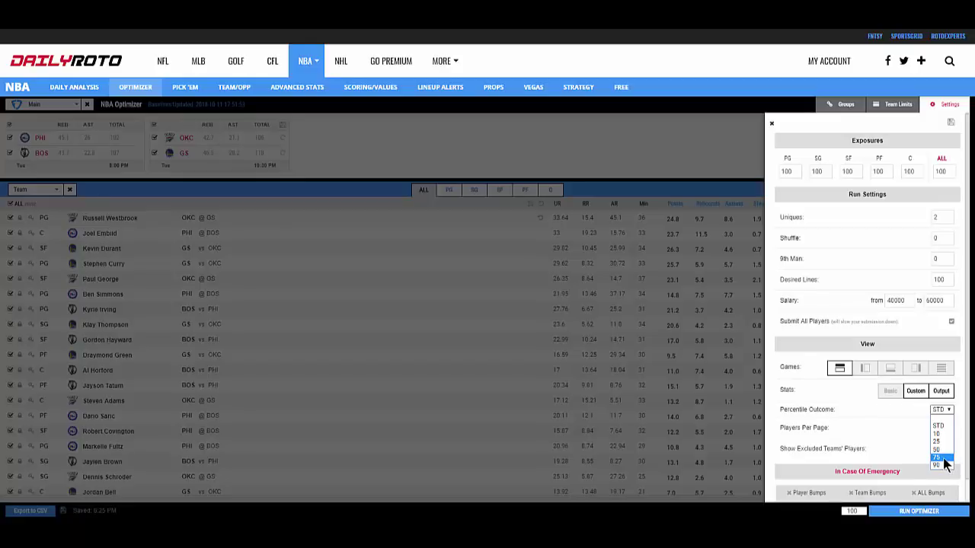
pyautogui.click(942, 457)
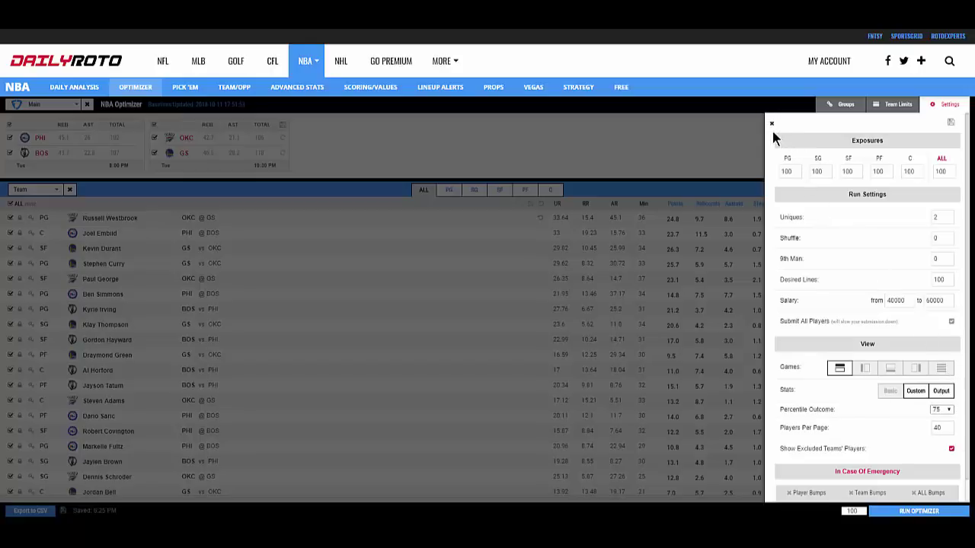
pyautogui.click(772, 122)
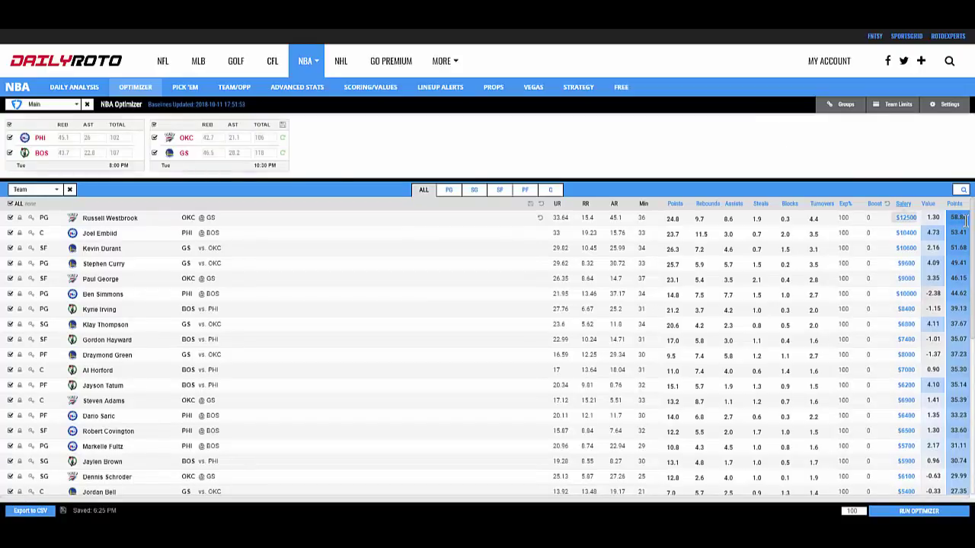
# Sort the player list by Value, and adjust the Percentile Outcome and Show Excluded Teams' Players options in the settings.
pyautogui.click(929, 204)
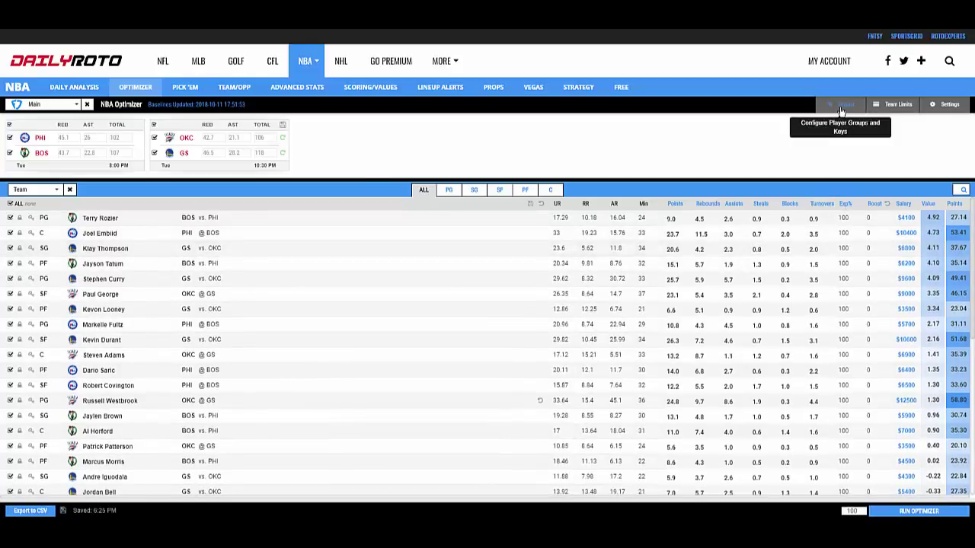
pyautogui.click(944, 104)
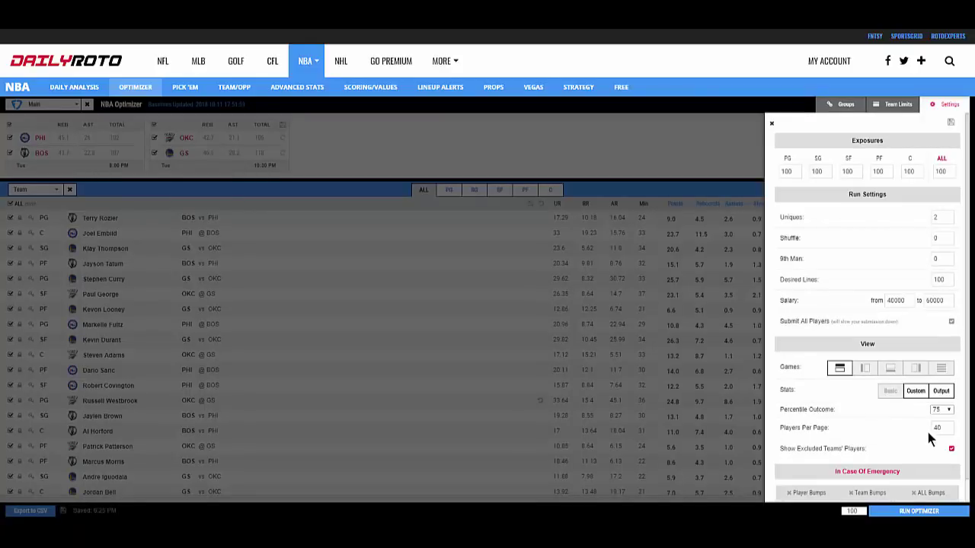
pyautogui.click(942, 411)
pyautogui.click(941, 419)
pyautogui.click(951, 450)
# Try a maximum of 1 player for GS in the team limits, and undo that limit.
pyautogui.click(885, 109)
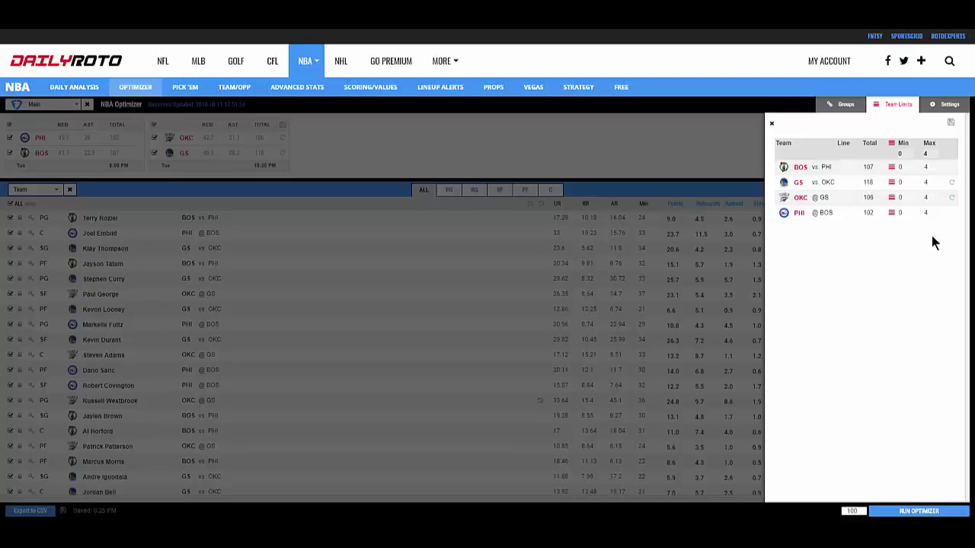
pyautogui.click(910, 165)
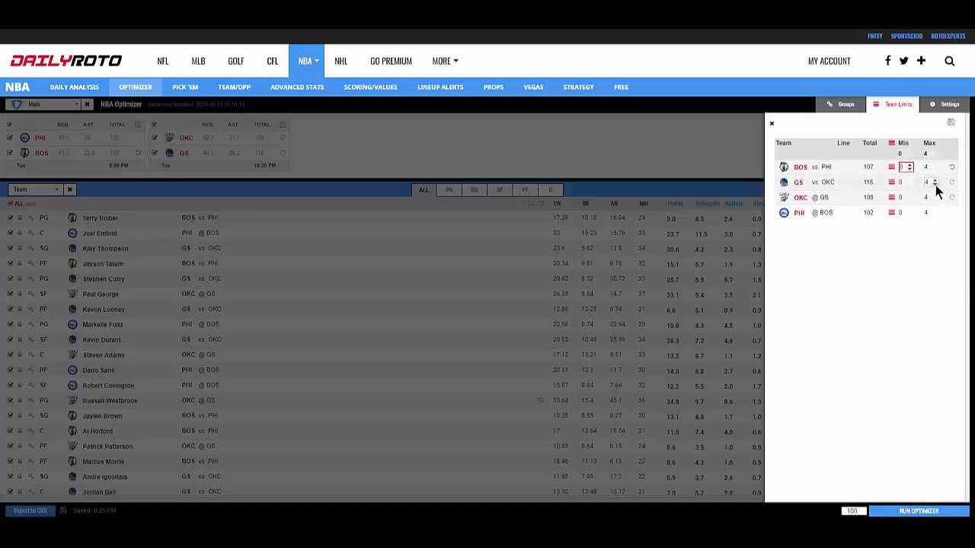
pyautogui.tripleClick(936, 184)
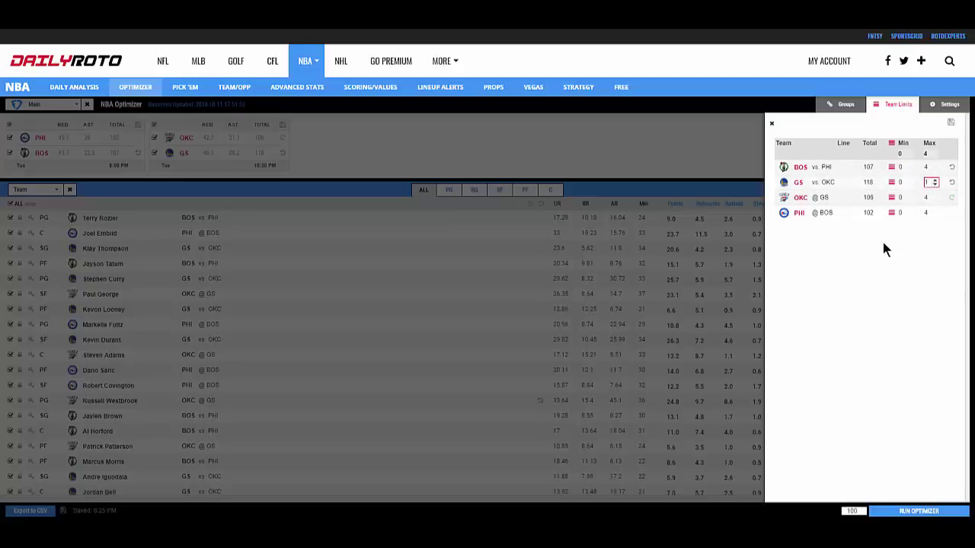
pyautogui.click(951, 182)
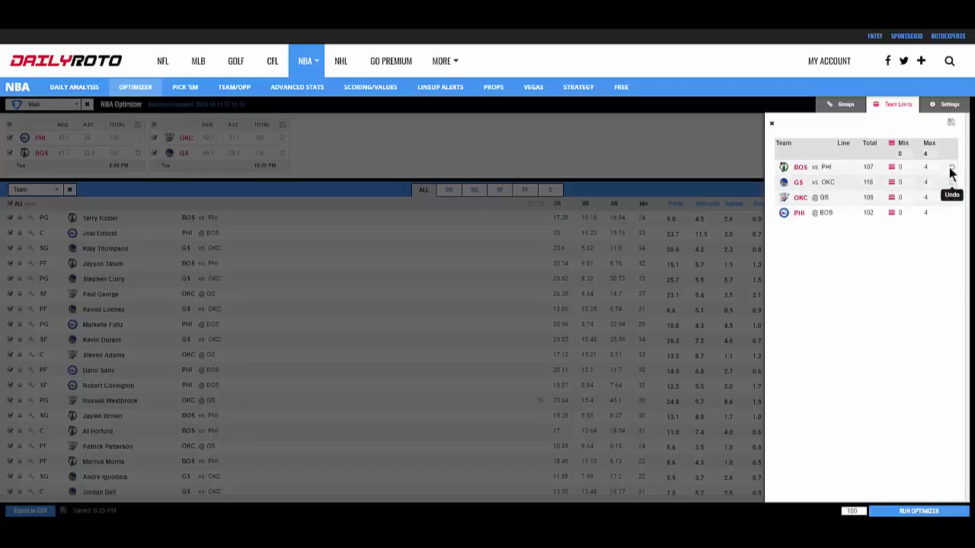
pyautogui.click(772, 123)
# Create a player group named "russell westbrook or schroder".
pyautogui.click(838, 104)
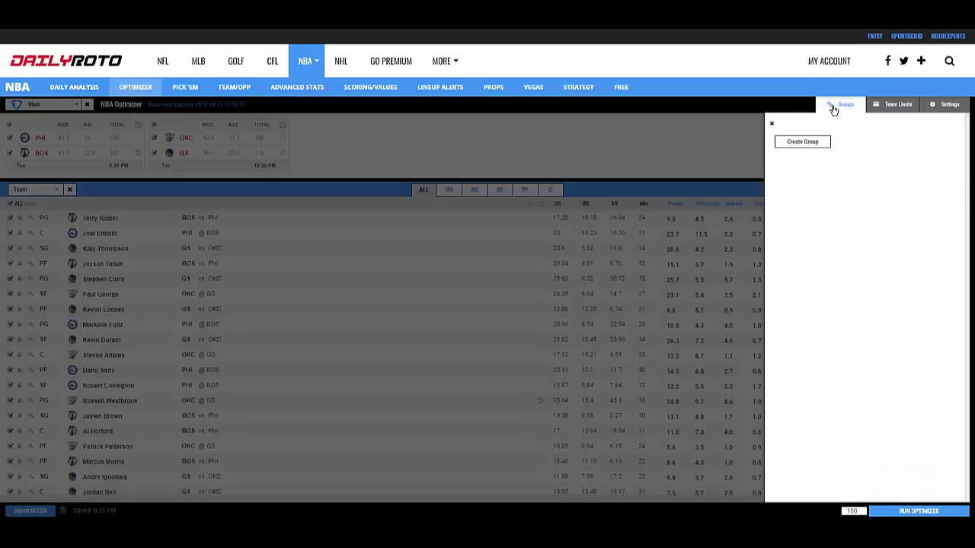
pyautogui.click(807, 143)
pyautogui.tripleClick(855, 158)
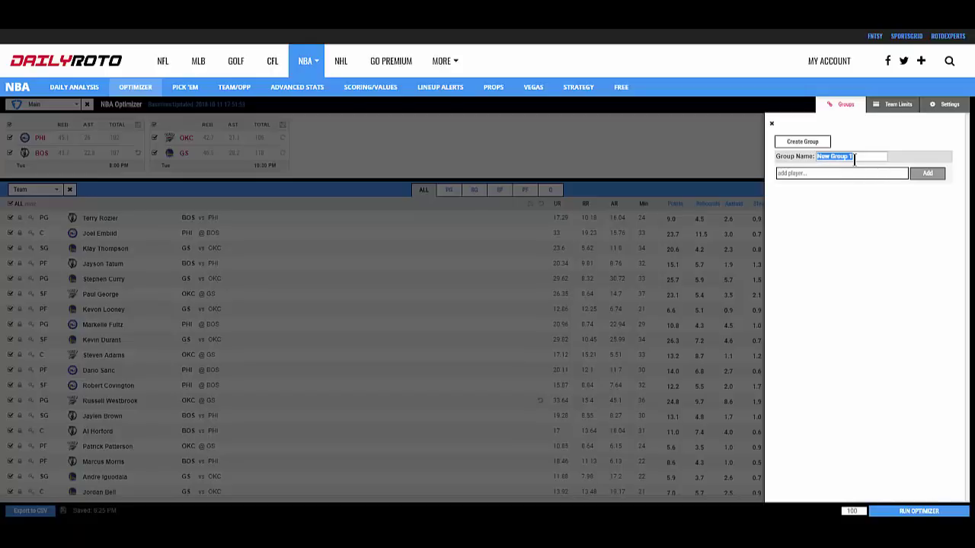
pyautogui.write('russ')
pyautogui.write('ell westb')
pyautogui.write('rook o')
pyautogui.write('r schr')
# Add Russell Westbrook and Dennis Schroder to the group and save it with the rule to use at most 1 of them.
pyautogui.click(857, 173)
pyautogui.write('wes')
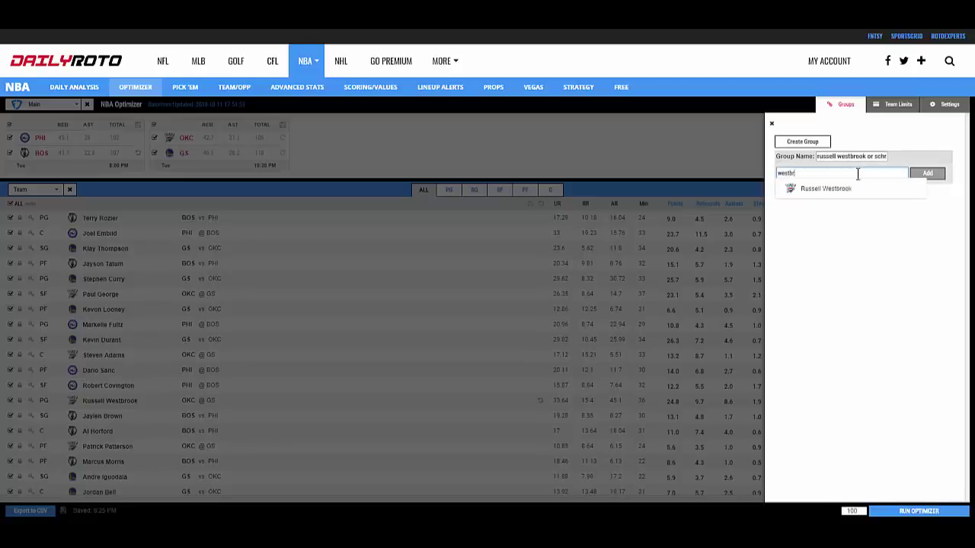
pyautogui.write('tbr')
pyautogui.click(851, 188)
pyautogui.click(915, 176)
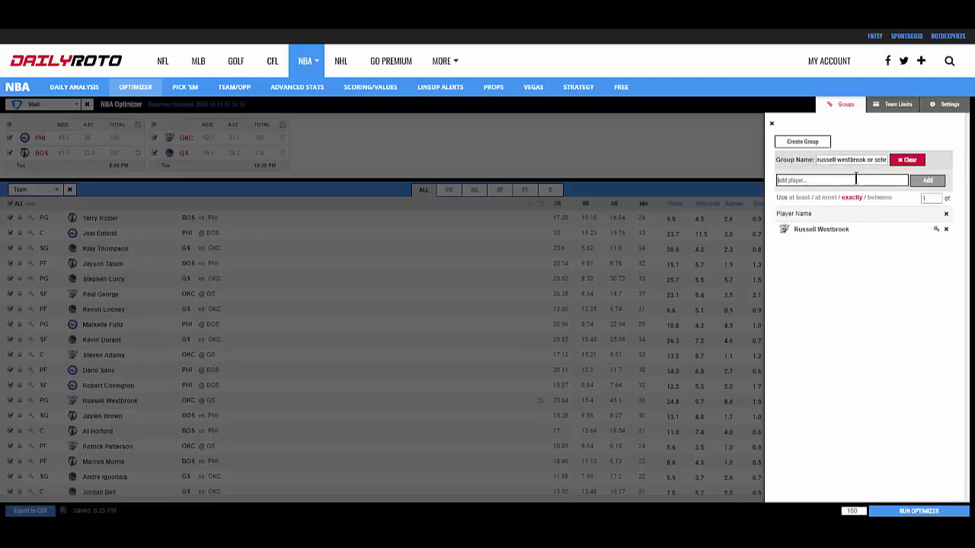
pyautogui.click(856, 179)
pyautogui.write('schr')
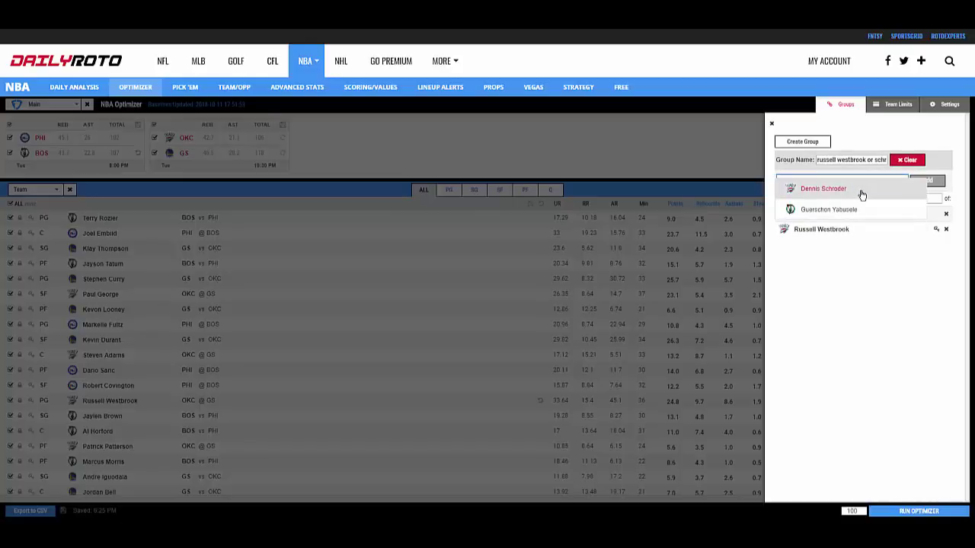
pyautogui.click(862, 190)
pyautogui.click(926, 181)
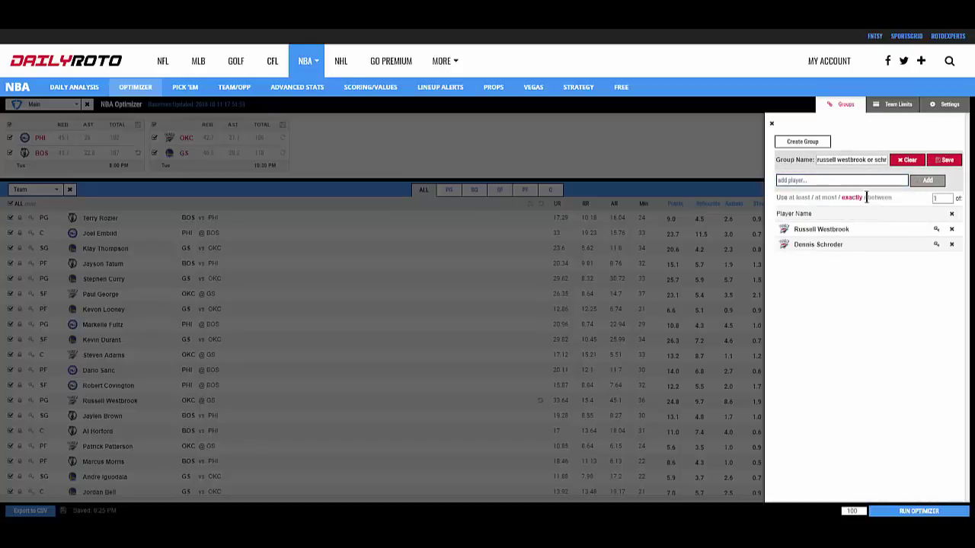
pyautogui.click(827, 196)
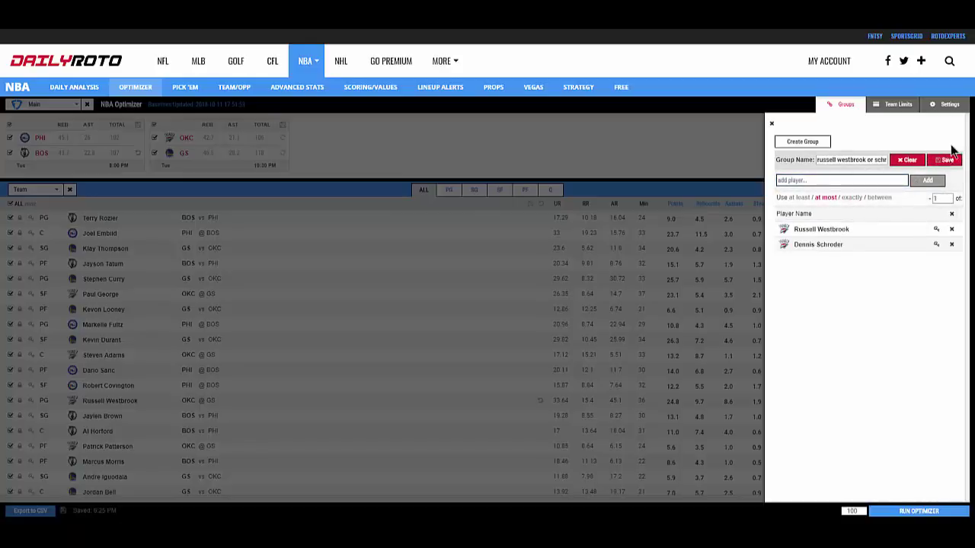
pyautogui.click(949, 156)
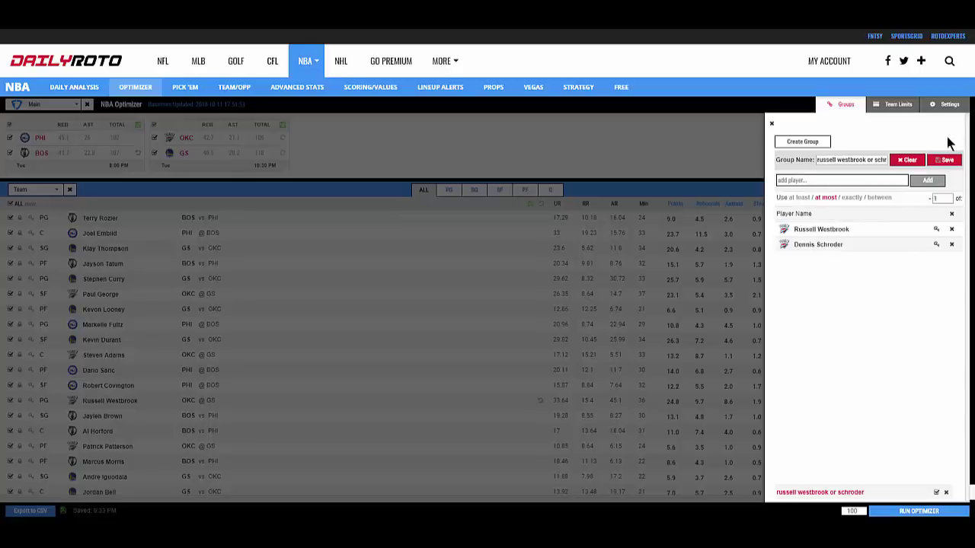
# Create a second group named "adams key" and make Steven Adams its key player.
pyautogui.click(809, 145)
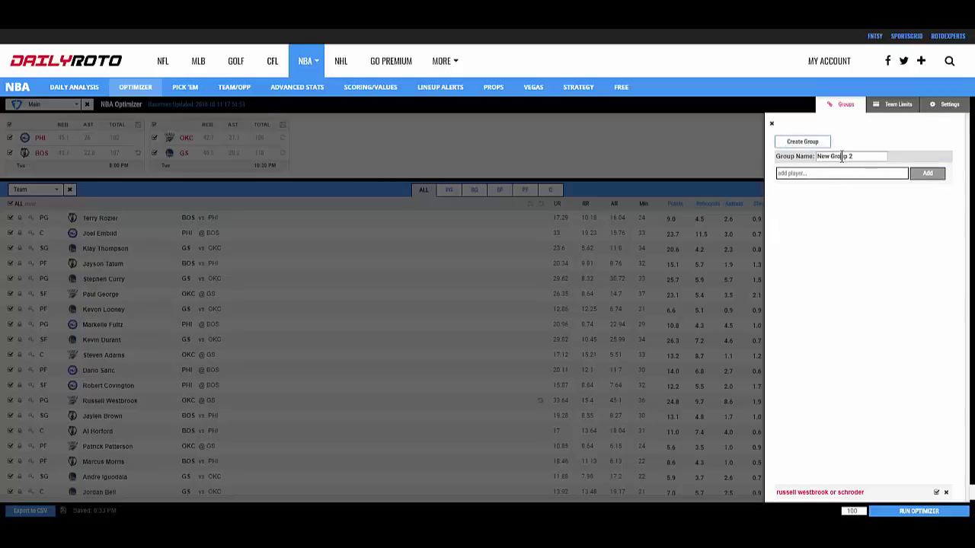
pyautogui.tripleClick(841, 156)
pyautogui.write('adams key')
pyautogui.click(843, 174)
pyautogui.write('ad')
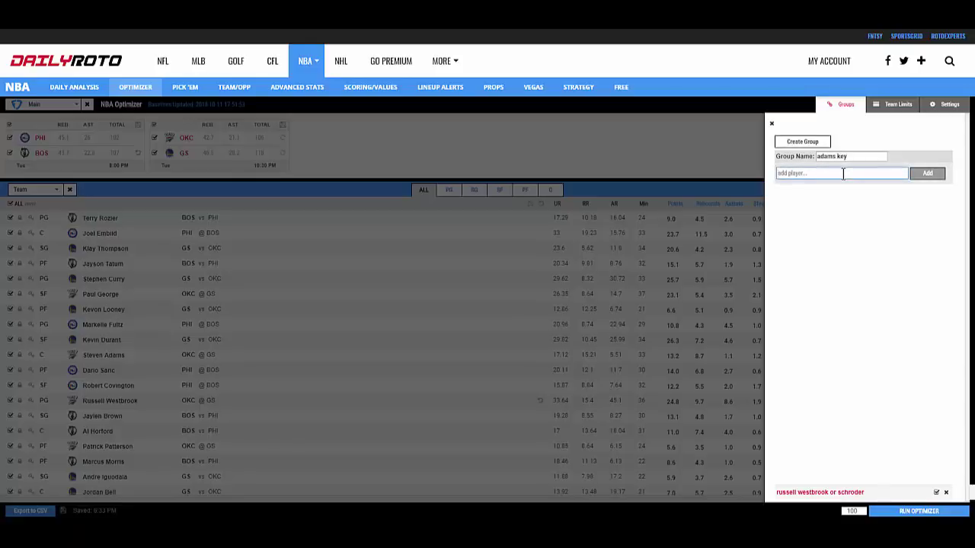
pyautogui.write('a')
pyautogui.click(847, 189)
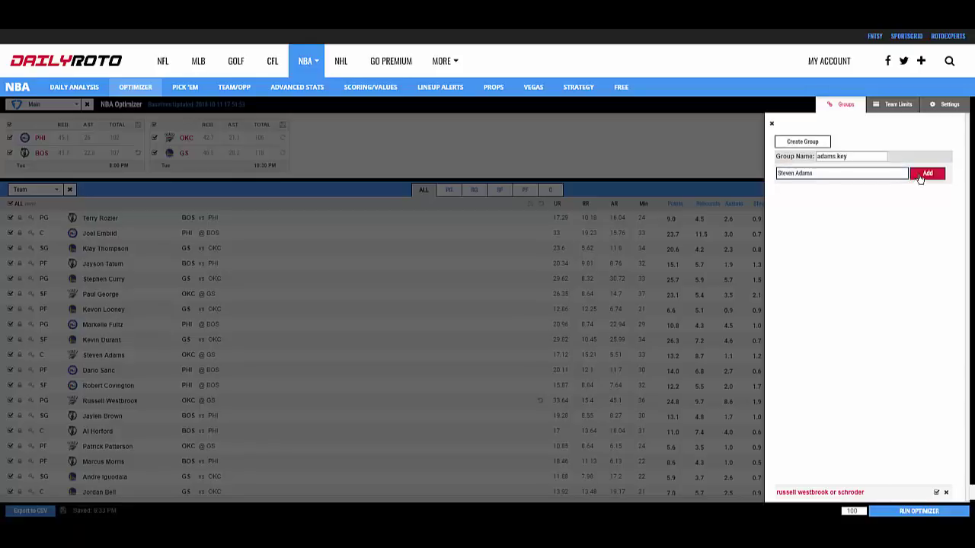
pyautogui.click(918, 175)
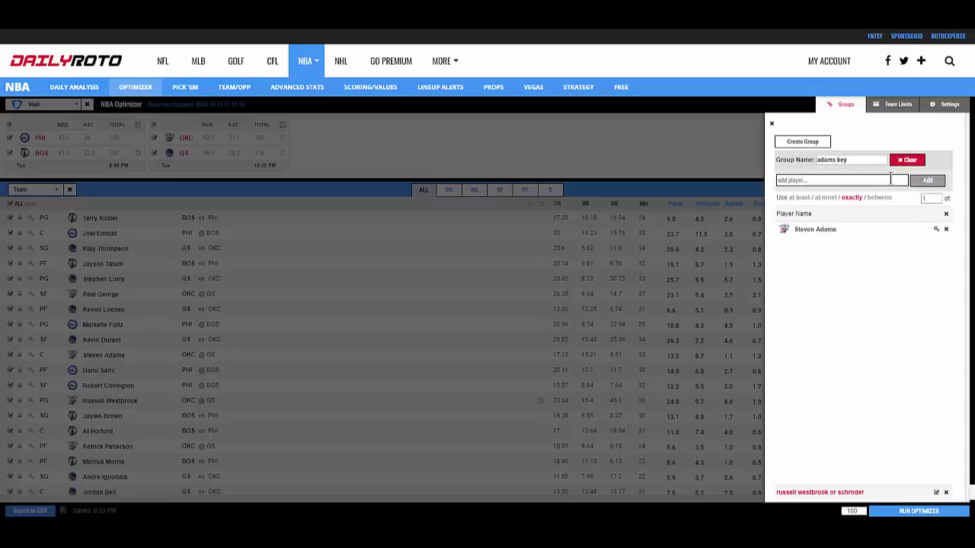
pyautogui.click(936, 229)
# Add Russell Westbrook to the adams key group as the player paired with Steven Adams, and save the group.
pyautogui.click(839, 173)
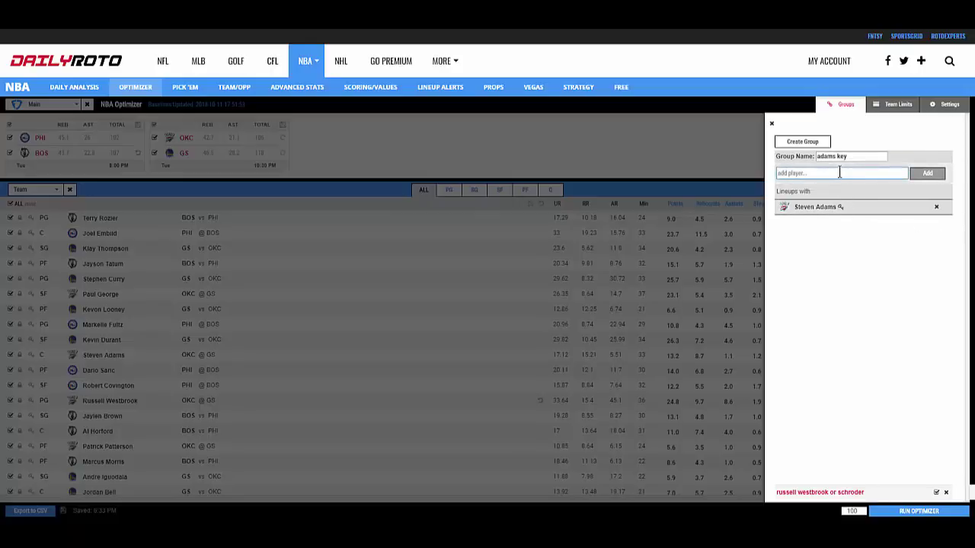
pyautogui.write('westb')
pyautogui.click(825, 188)
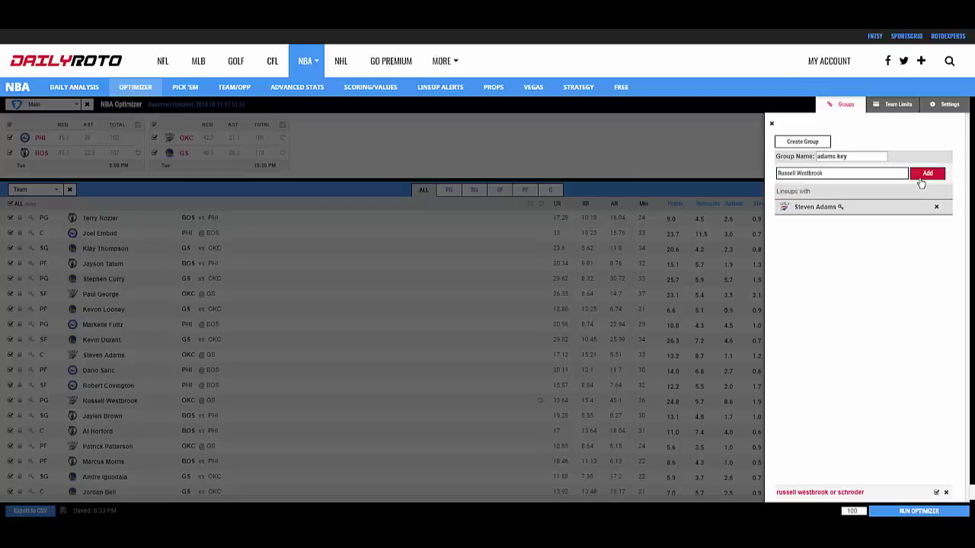
pyautogui.click(920, 179)
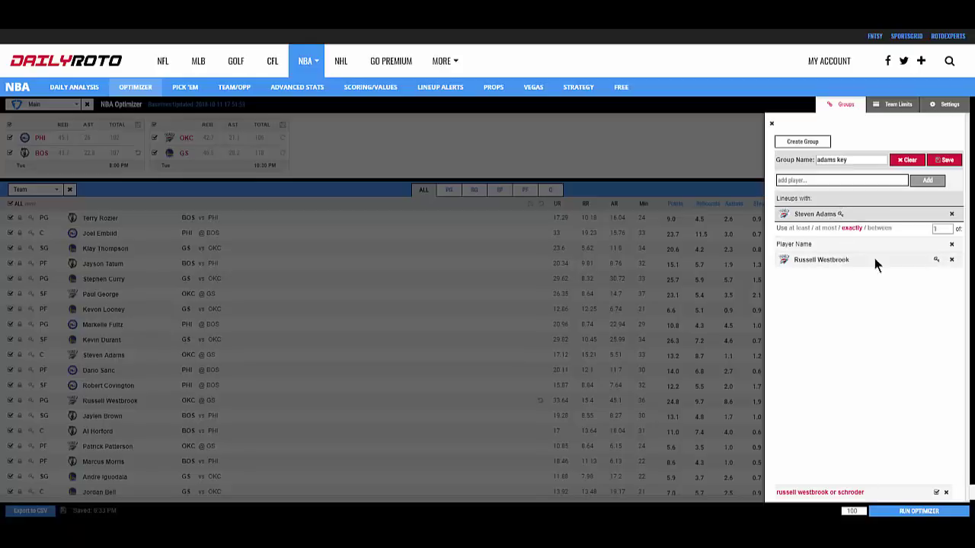
pyautogui.click(945, 159)
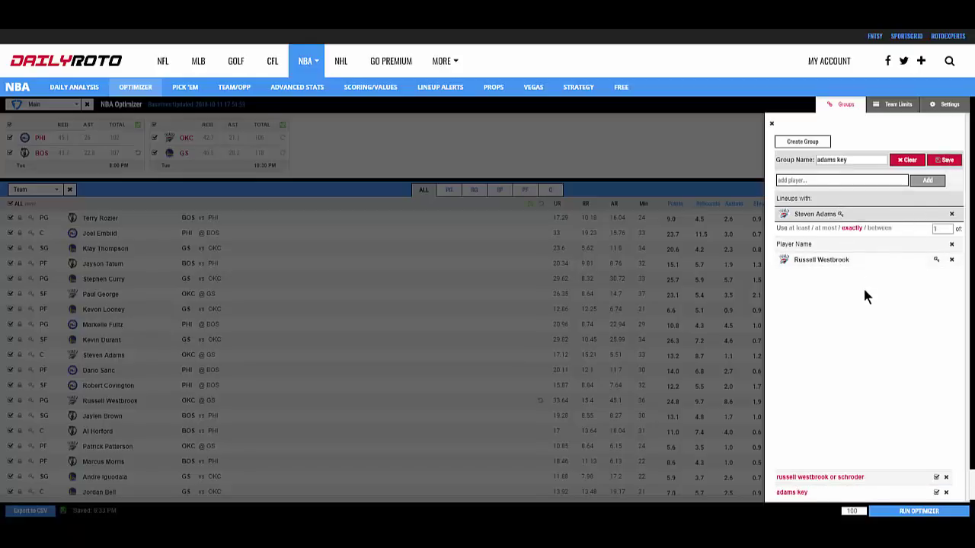
# Create a third group named "george or westbrook" containing Paul George and Russell Westbrook.
pyautogui.click(803, 141)
pyautogui.moveTo(816, 156); pyautogui.dragTo(851, 156)
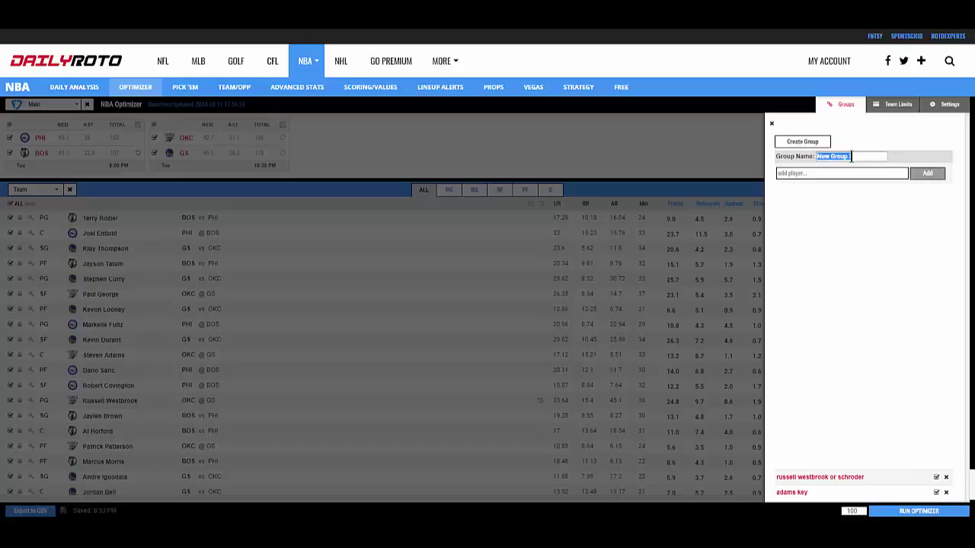
pyautogui.write('george or westbrook')
pyautogui.click(855, 173)
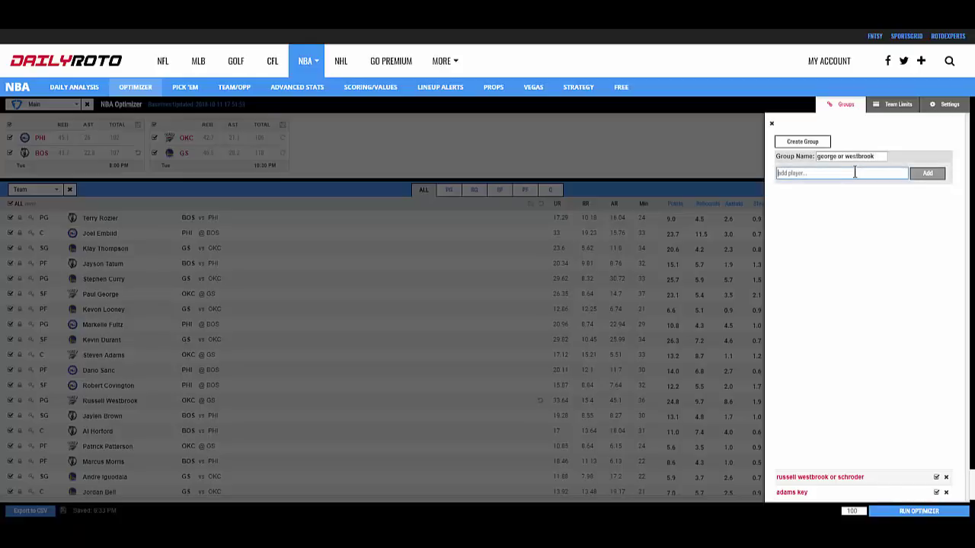
pyautogui.write('paul')
pyautogui.click(855, 186)
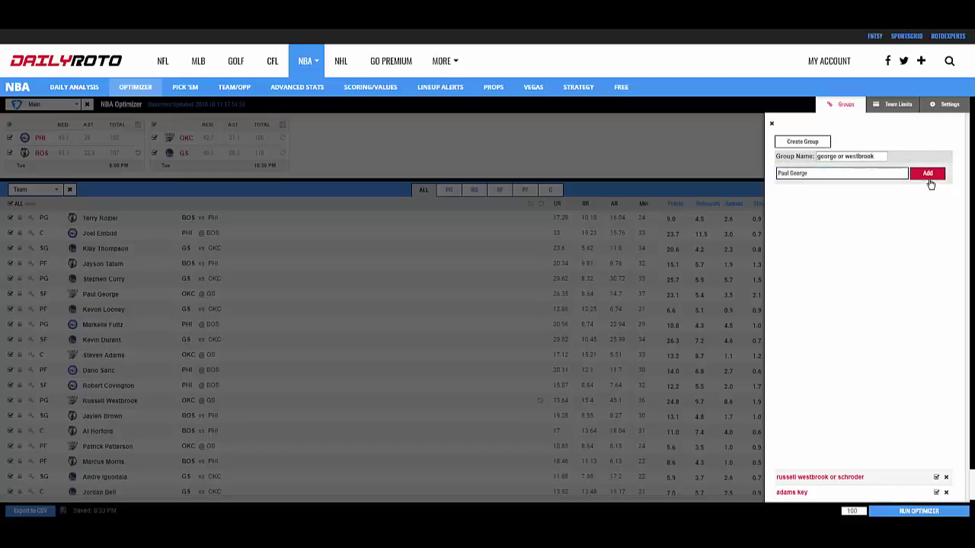
pyautogui.click(928, 173)
pyautogui.write('russ')
pyautogui.click(846, 191)
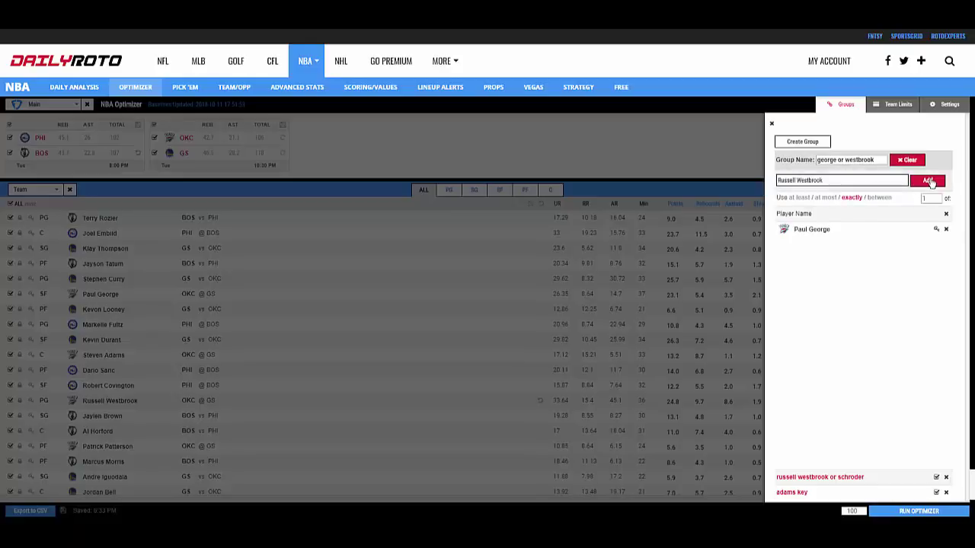
pyautogui.click(927, 180)
# Compare the at most and exactly rules for the george or westbrook group, choose at most 1, and close the group settings.
pyautogui.click(826, 198)
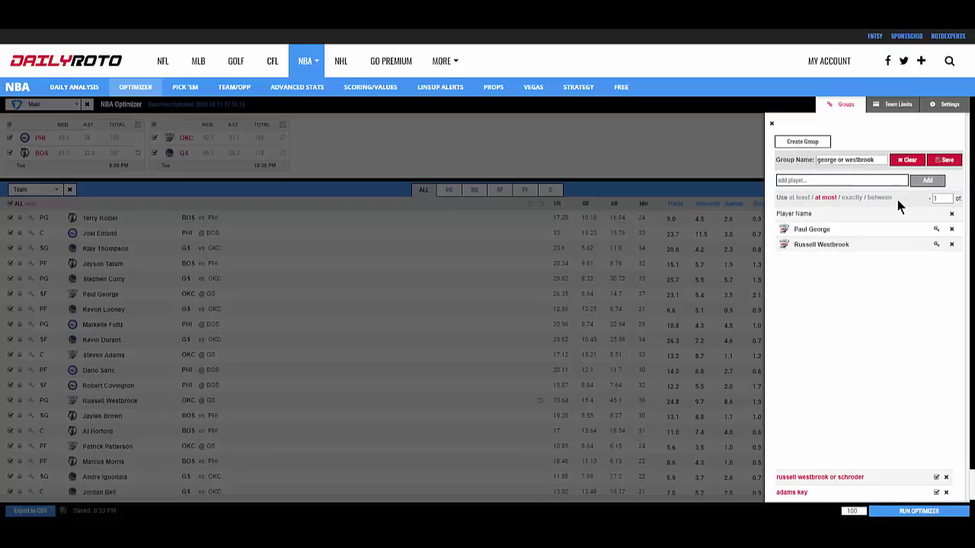
pyautogui.click(851, 198)
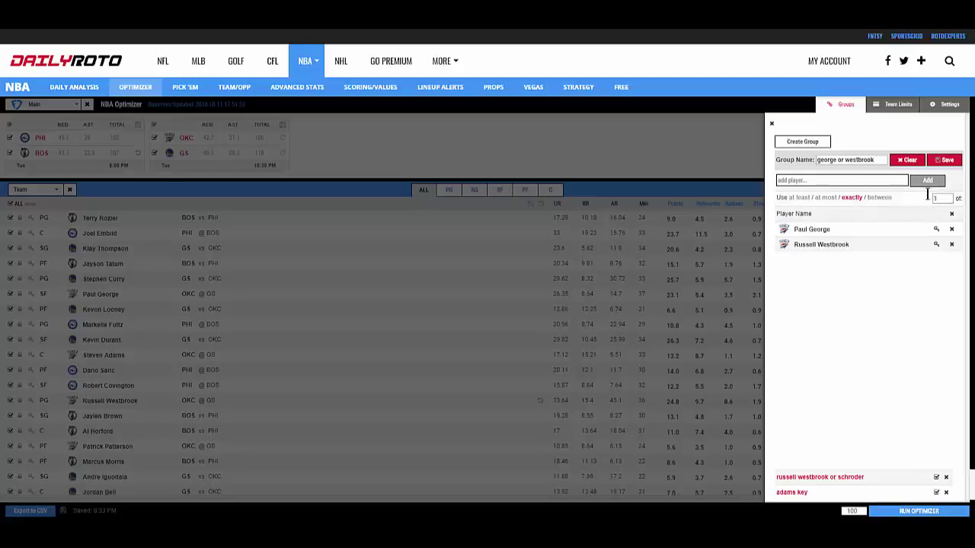
pyautogui.click(826, 197)
pyautogui.click(770, 125)
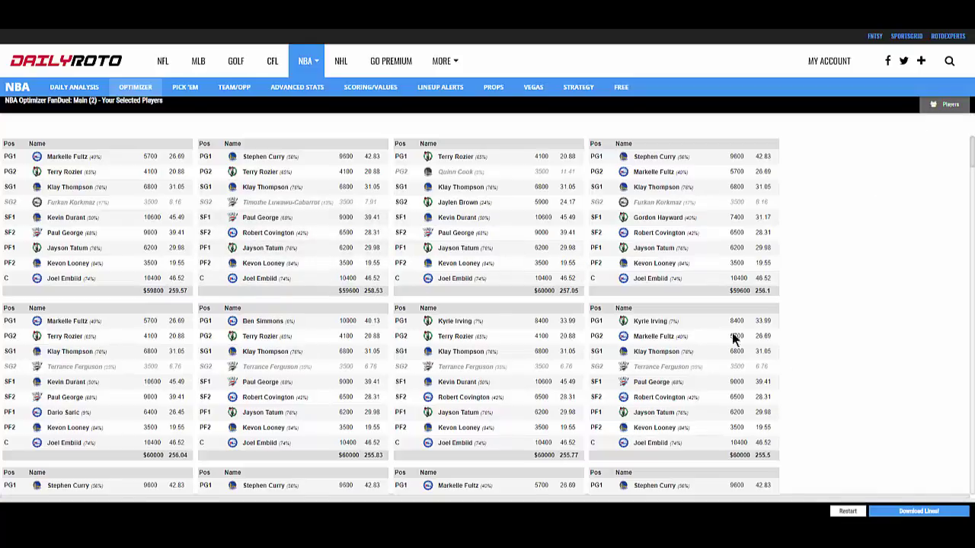
# Review the generated lineups and the exposure percentages for all players and point guards, and download the lineups.
pyautogui.scroll(-10, 699, 318)
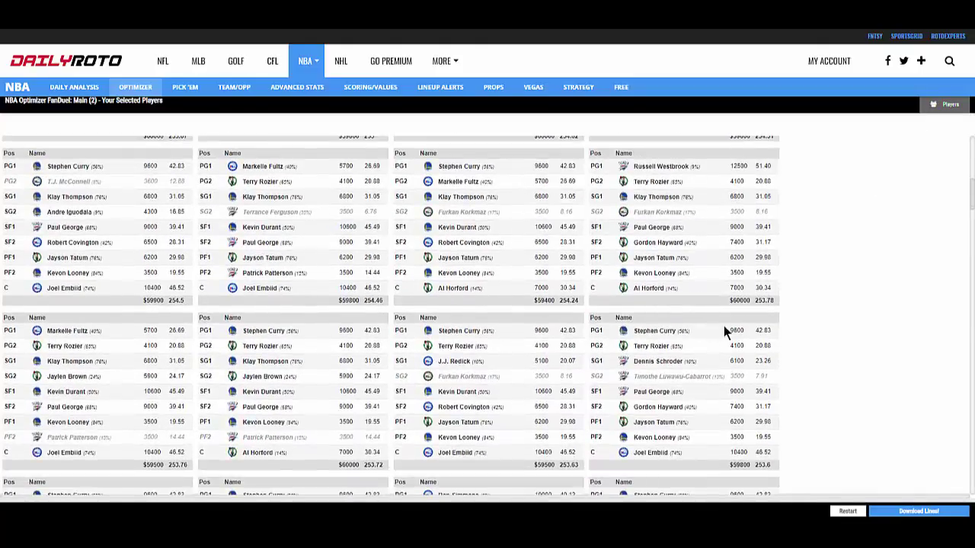
pyautogui.scroll(-10, 726, 332)
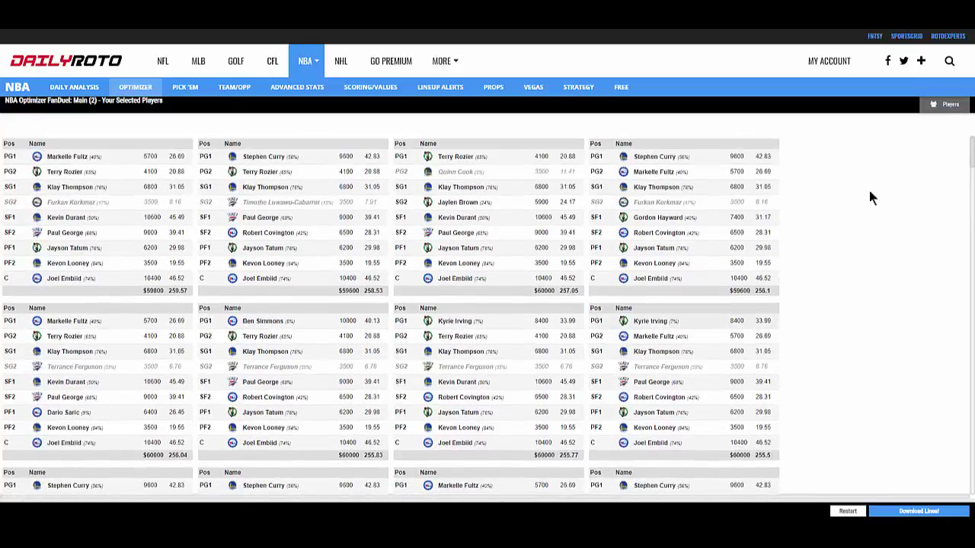
pyautogui.click(942, 105)
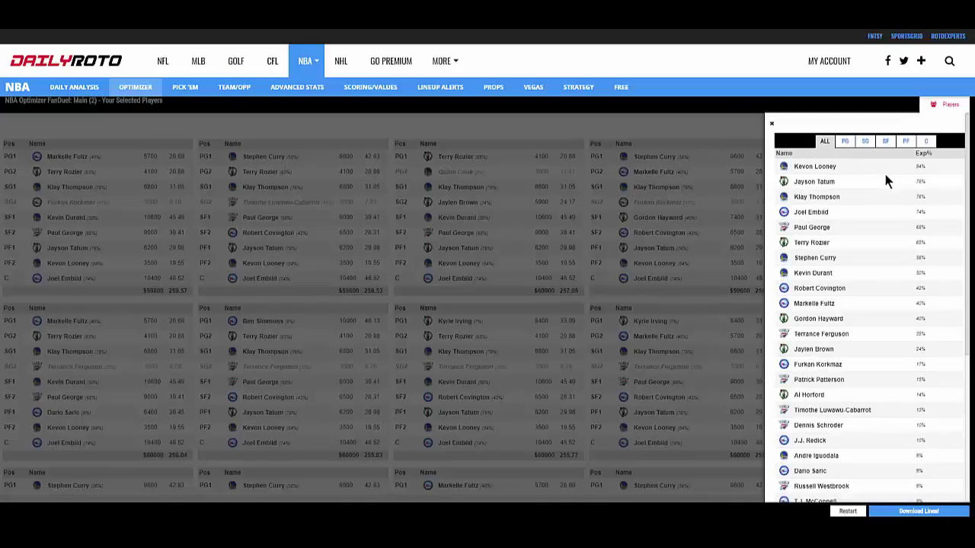
pyautogui.click(843, 142)
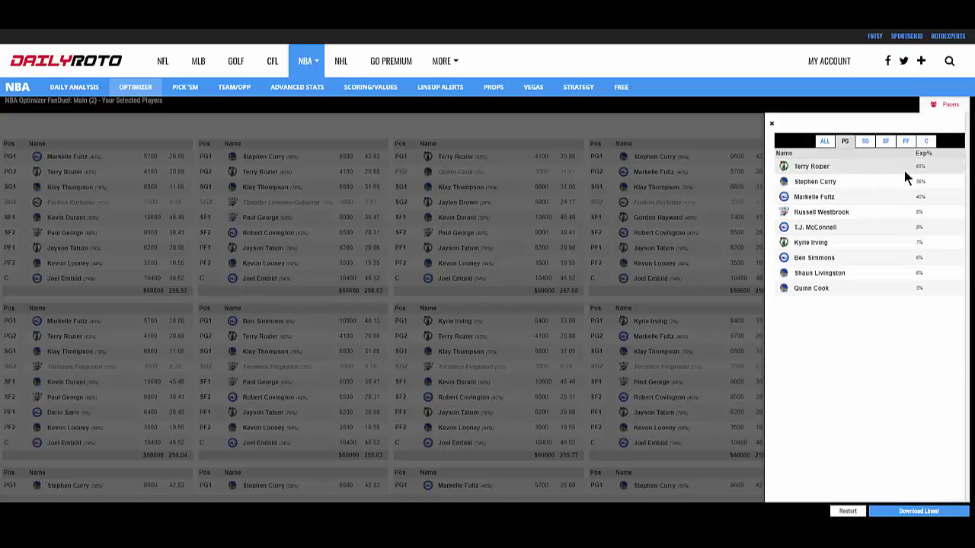
pyautogui.click(772, 123)
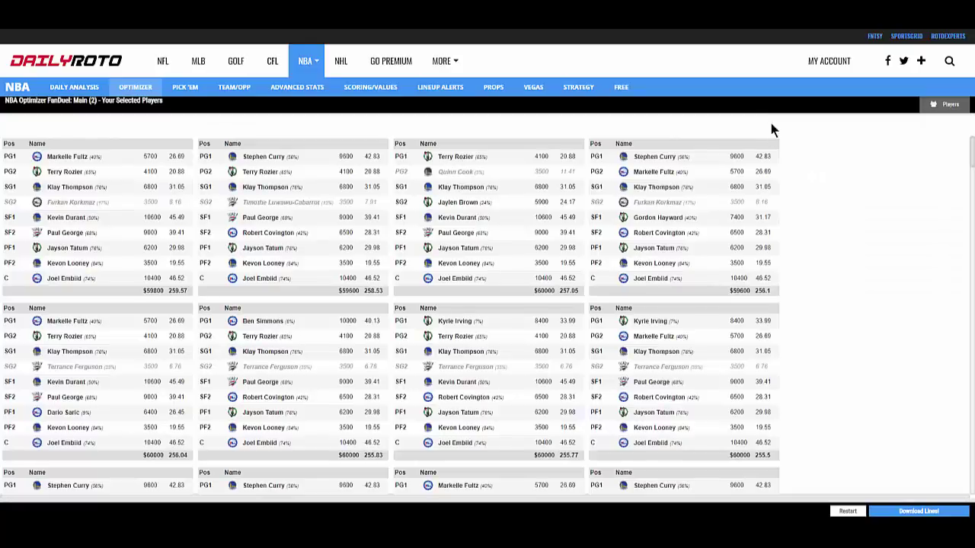
pyautogui.click(919, 511)
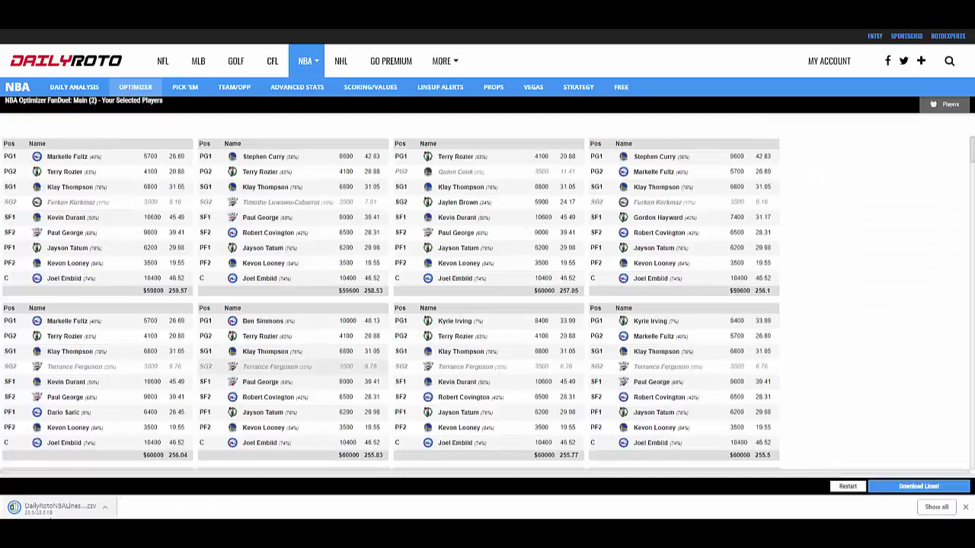
# Open the downloaded DailyRotoNBALines CSV in Excel and examine the player entries in the lineup rows, selecting cells A2 to G23.
pyautogui.click(54, 509)
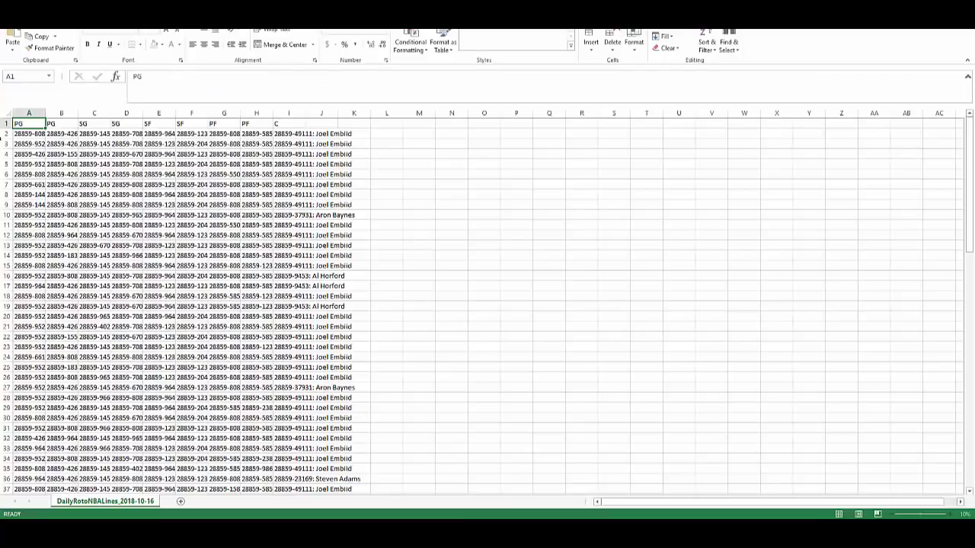
pyautogui.click(27, 134)
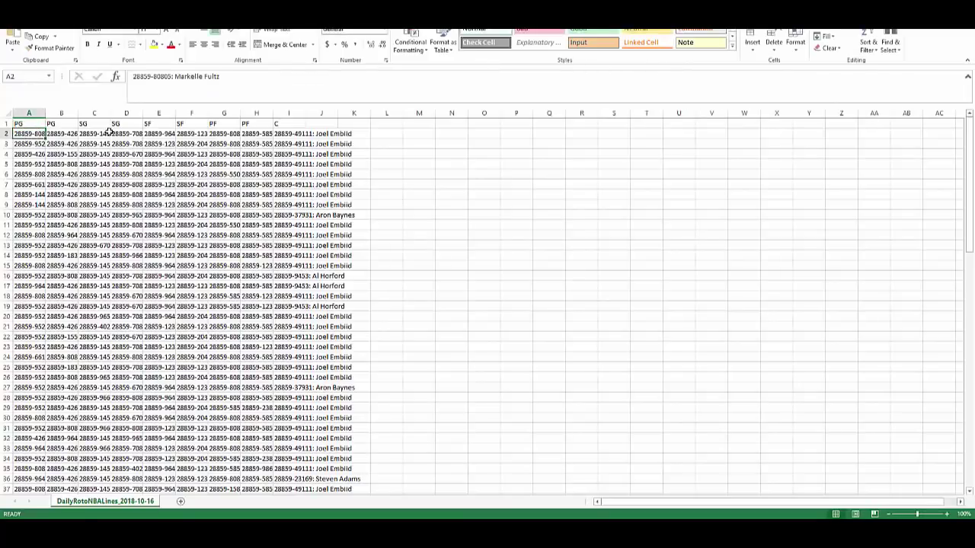
pyautogui.moveTo(31, 134); pyautogui.dragTo(242, 352)
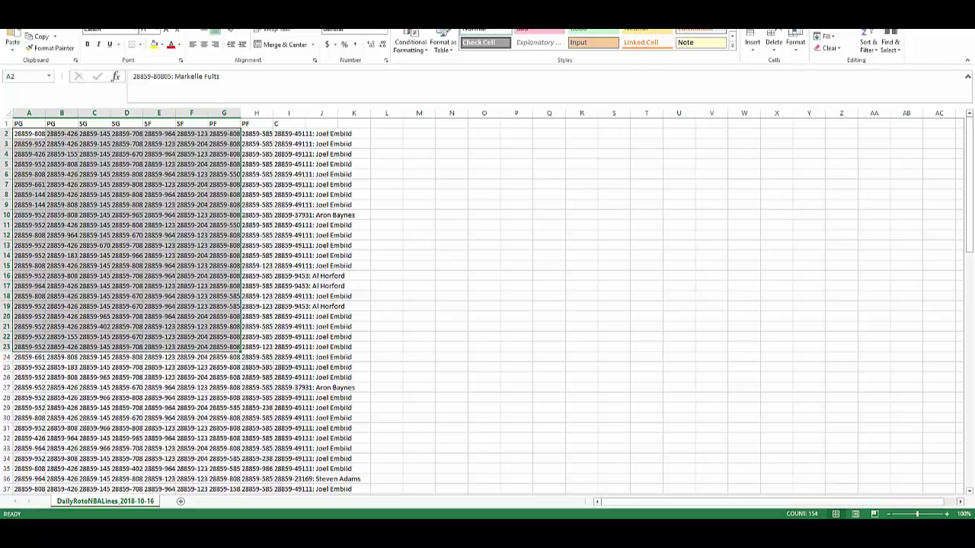
# Return to the DailyRoto optimizer in the browser, switch it to the DraftKings Main slate, and sort the players by value.
pyautogui.hotkey('alt', 'Tab')
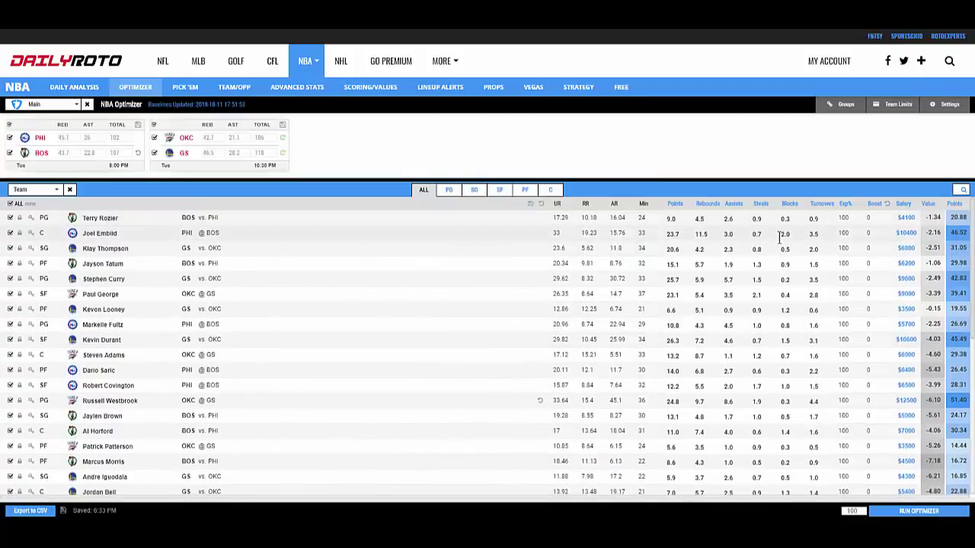
pyautogui.click(65, 106)
pyautogui.click(61, 141)
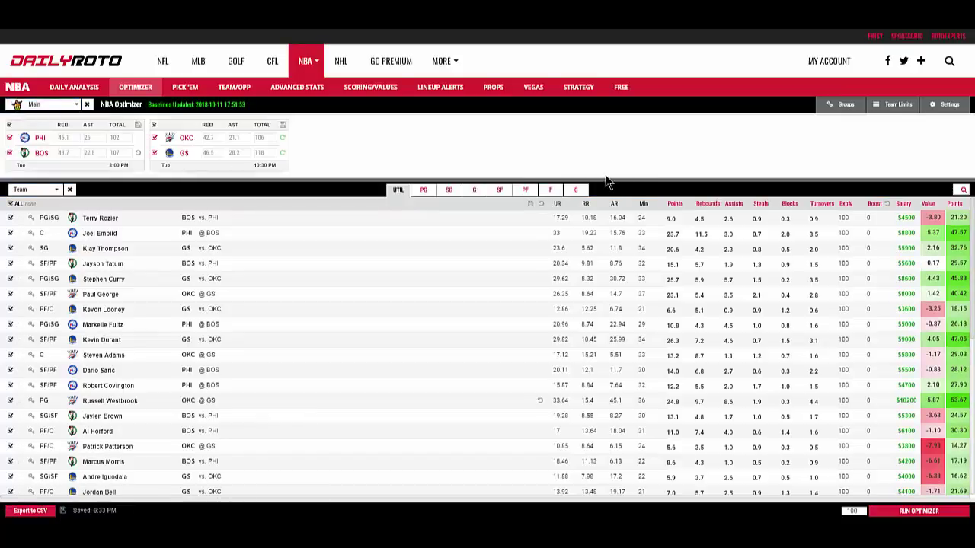
pyautogui.click(927, 204)
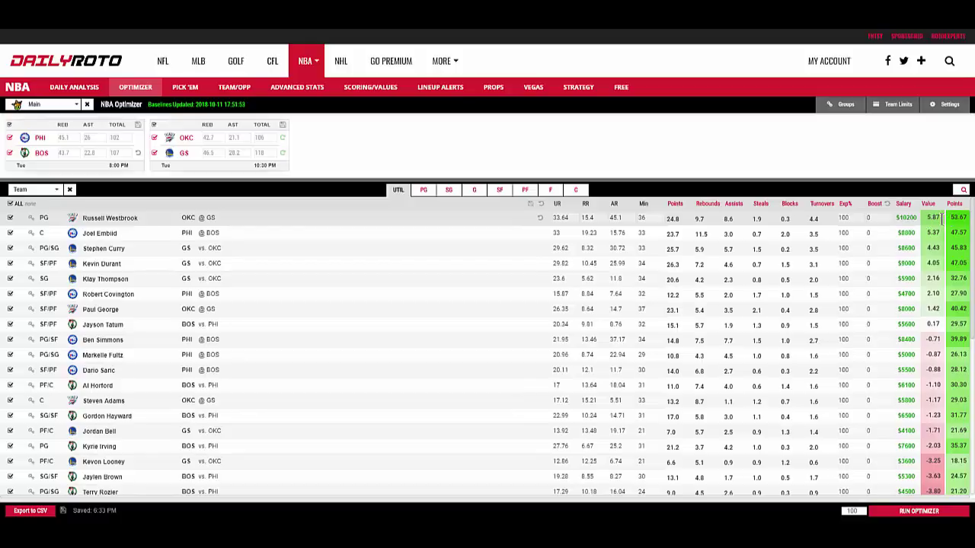
# Review the point guard and shooting guard lists for players eligible at more than one position.
pyautogui.click(588, 248)
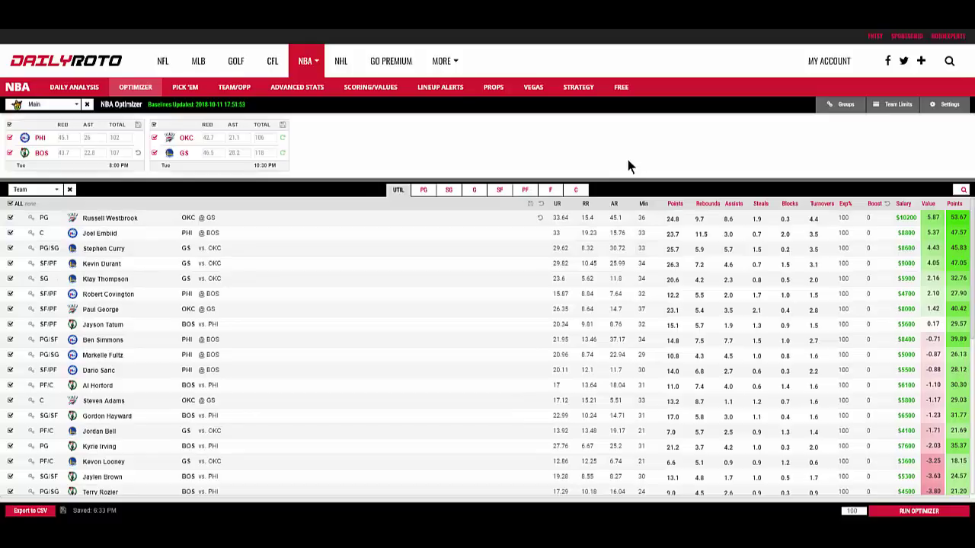
pyautogui.click(424, 192)
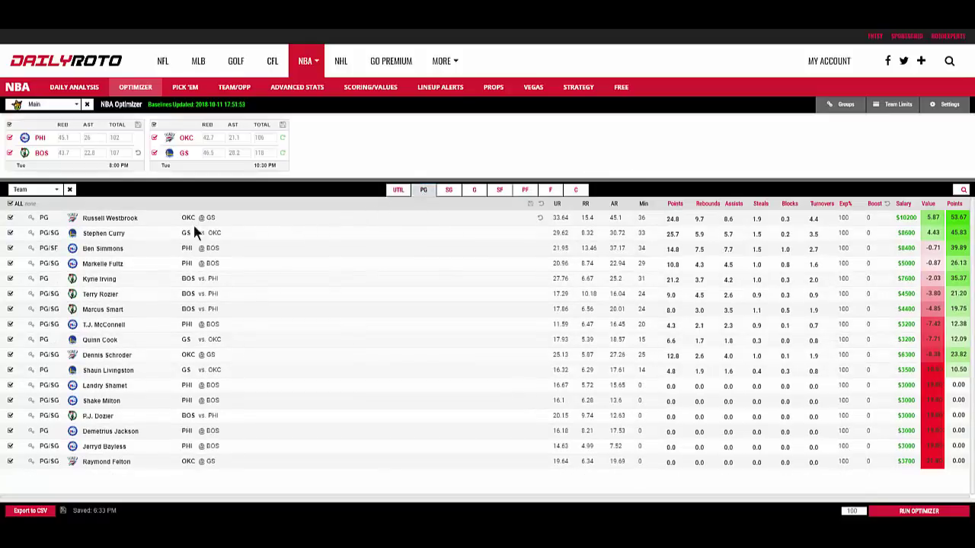
pyautogui.click(448, 190)
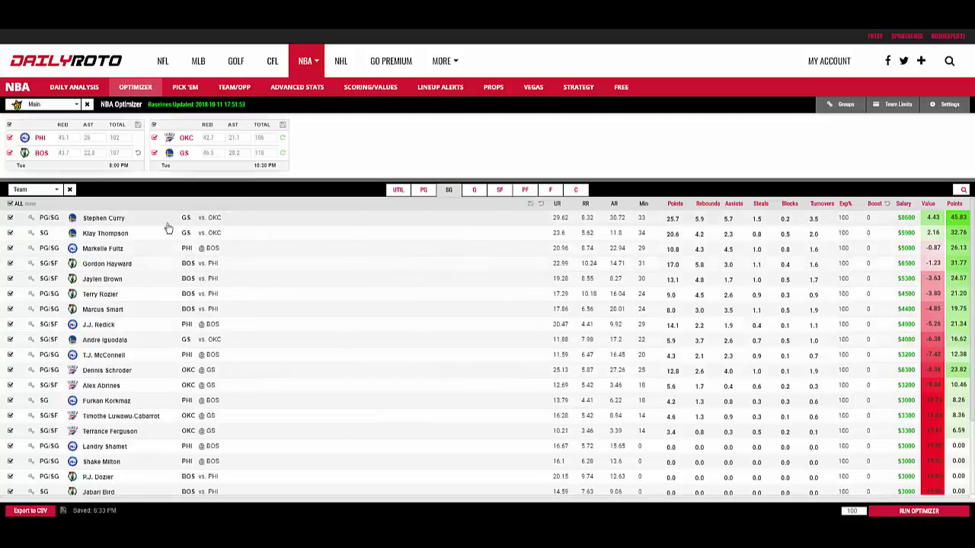
# In the run settings, turn forwards off and back on among the positions allowed in UTIL.
pyautogui.click(943, 105)
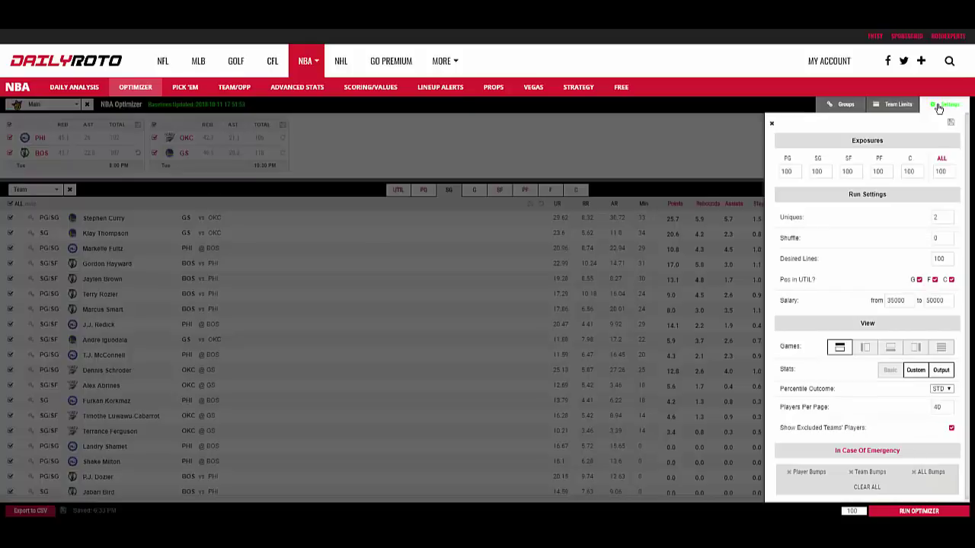
pyautogui.click(934, 280)
pyautogui.click(934, 280)
pyautogui.scroll(-1, 899, 403)
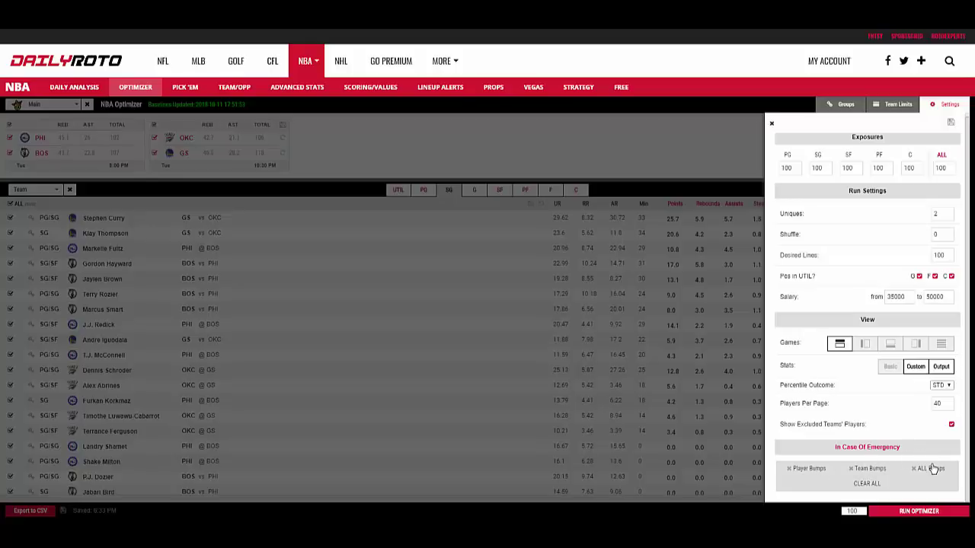
# Erase all player bumps, team bumps and settings, close the settings, and show the full UTIL player pool.
pyautogui.click(864, 485)
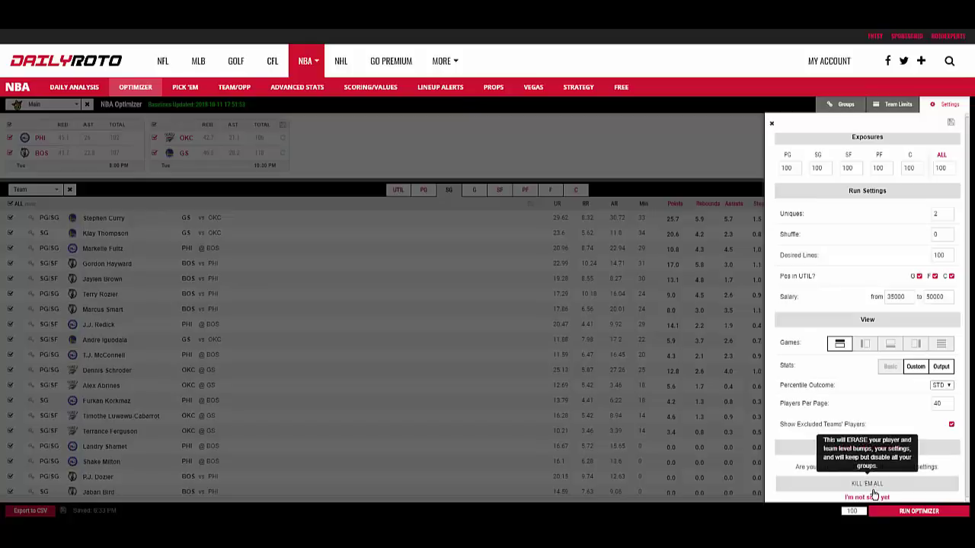
pyautogui.click(874, 489)
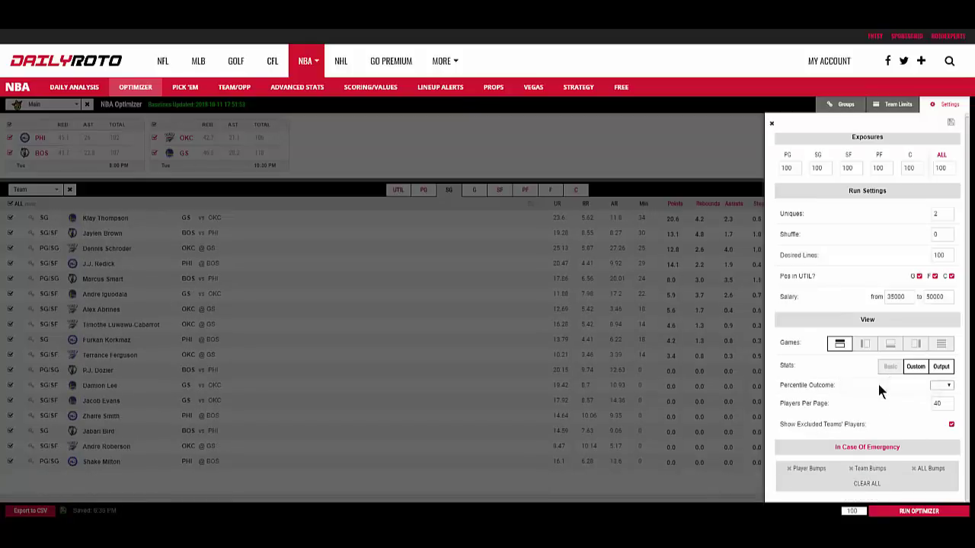
pyautogui.click(771, 123)
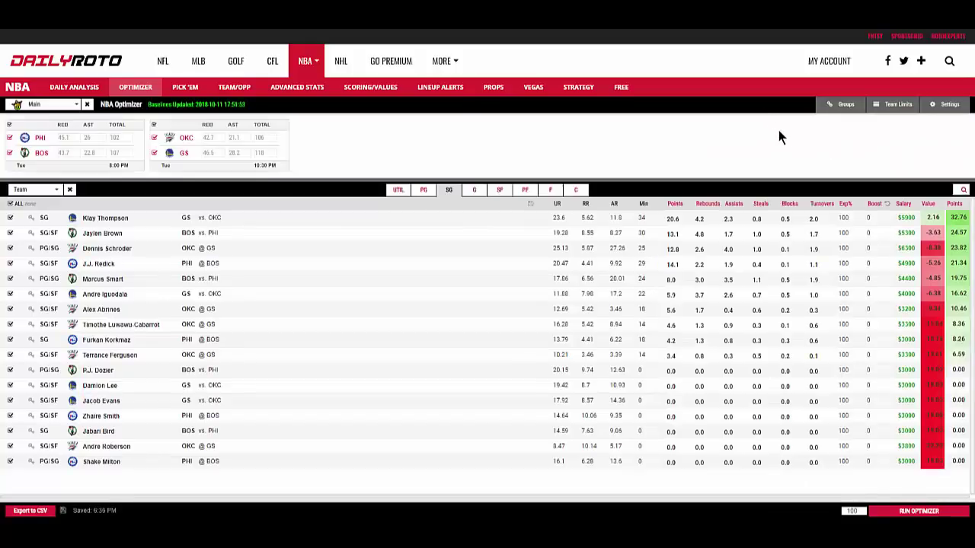
pyautogui.click(396, 191)
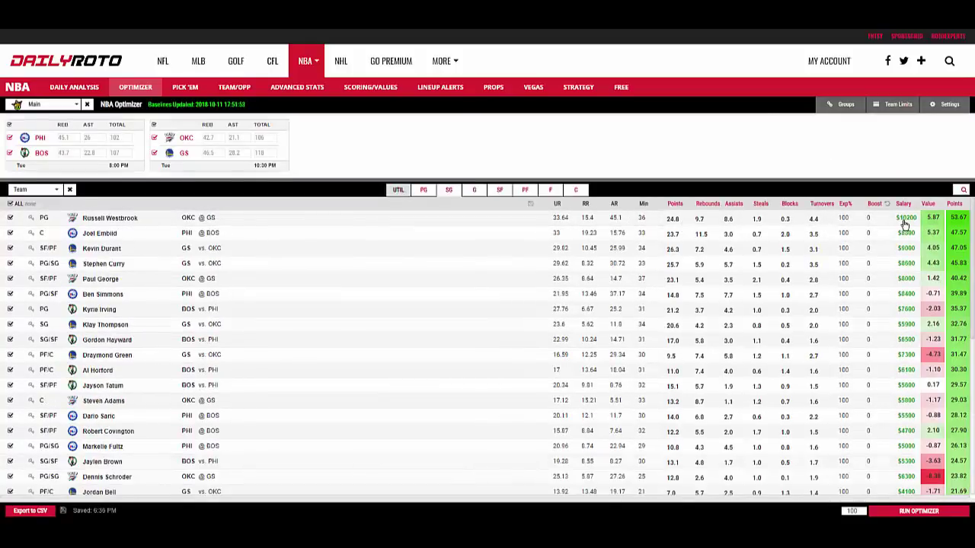